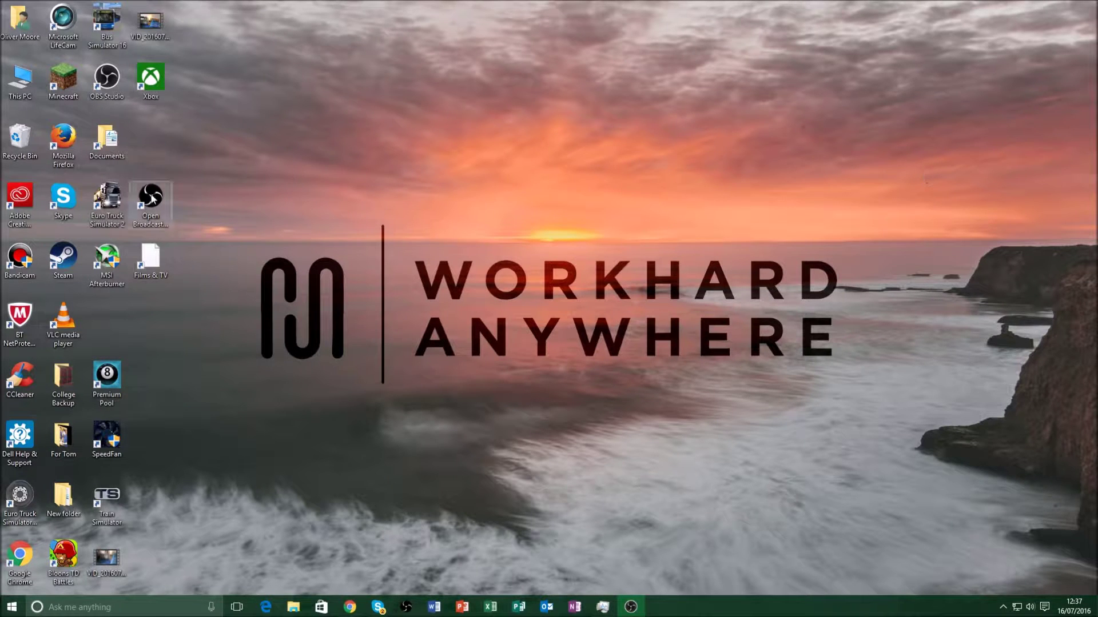
# - Browse Documents > Euro Truck Simulator 2 > profiles > profile folder and briefly open config
pyautogui.doubleClick(118, 148)
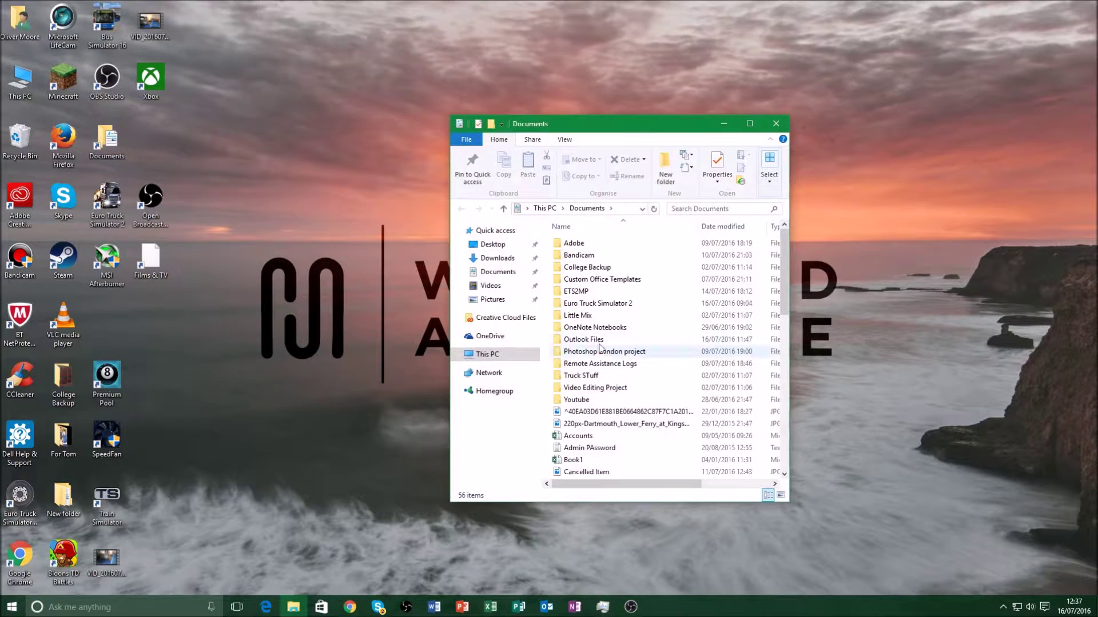
pyautogui.click(582, 307)
pyautogui.doubleClick(582, 306)
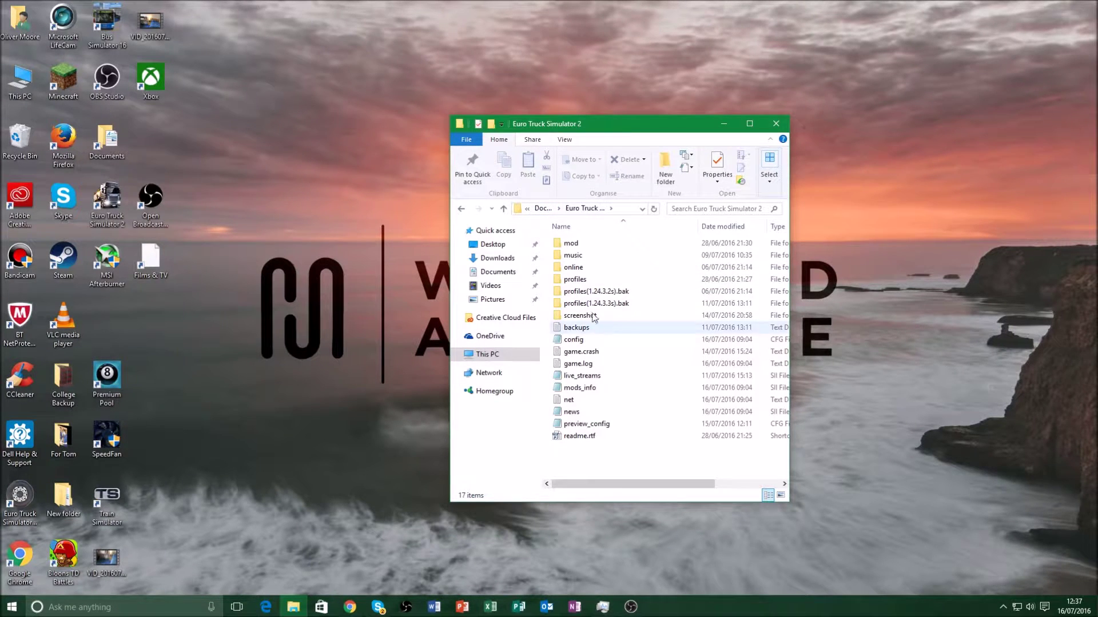
pyautogui.doubleClick(578, 279)
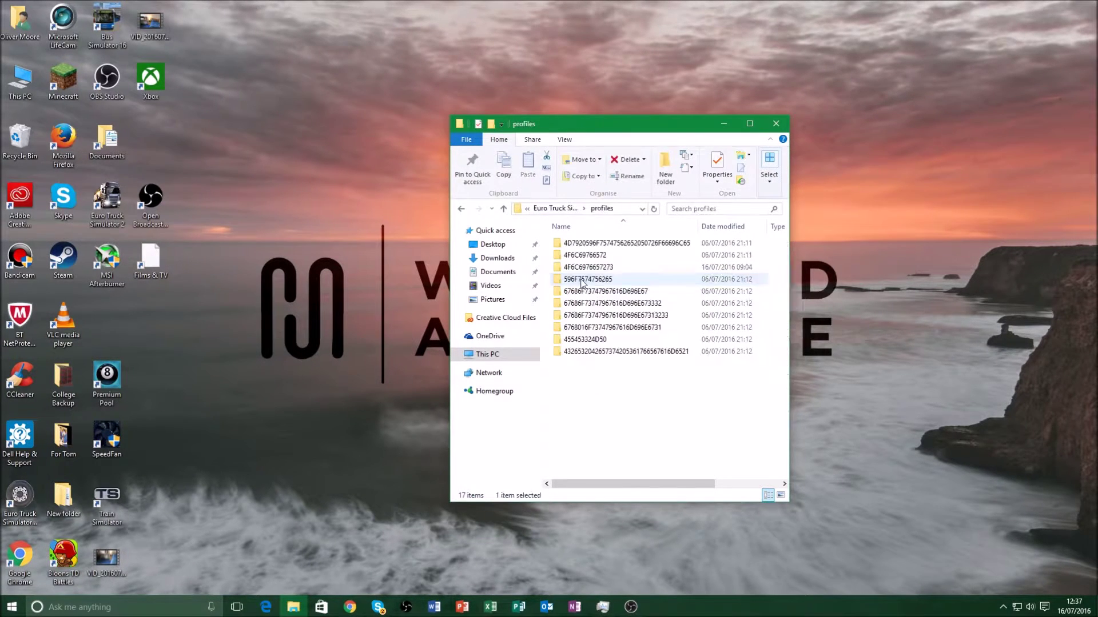
pyautogui.doubleClick(583, 252)
pyautogui.doubleClick(581, 257)
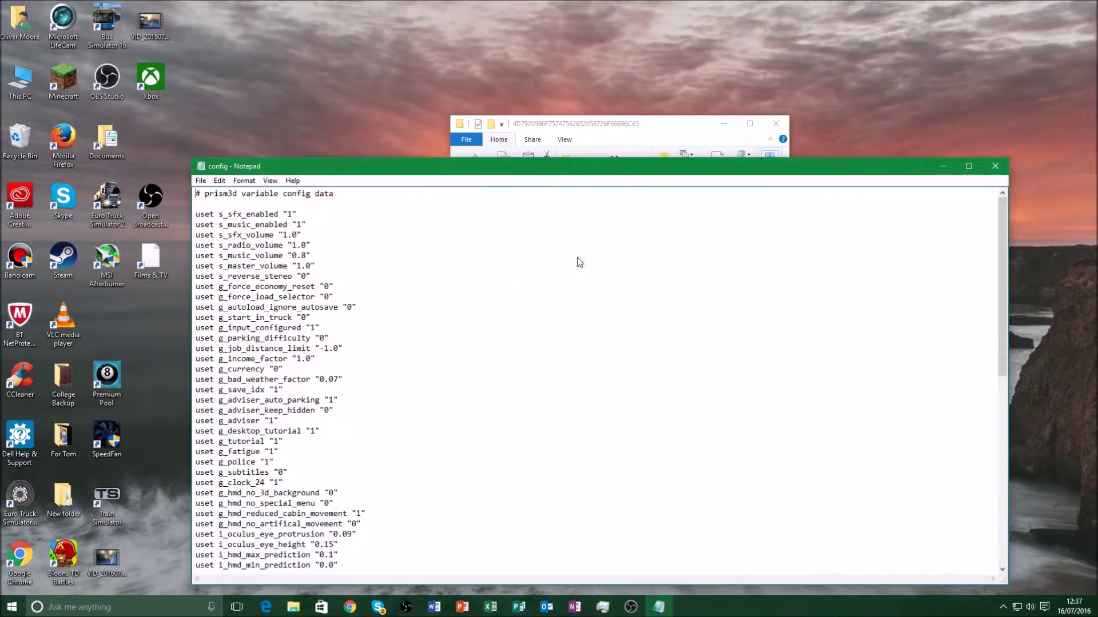
pyautogui.click(995, 167)
# - Make Notepad the app for .cfg files via config's Properties, then open config in Notepad
pyautogui.rightClick(577, 255)
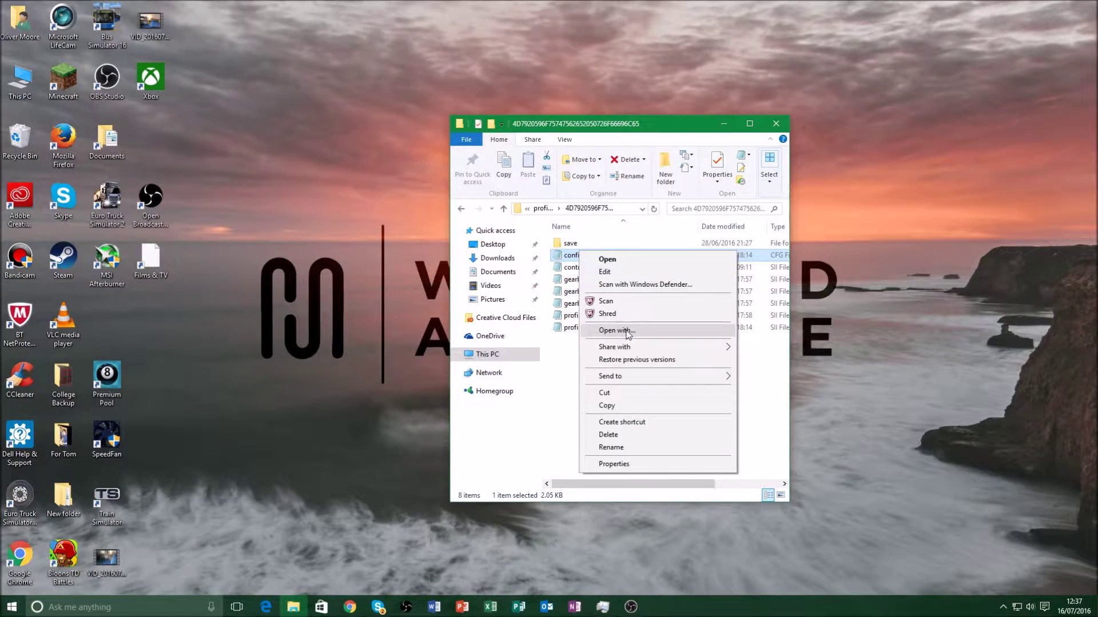
pyautogui.click(608, 463)
pyautogui.click(750, 344)
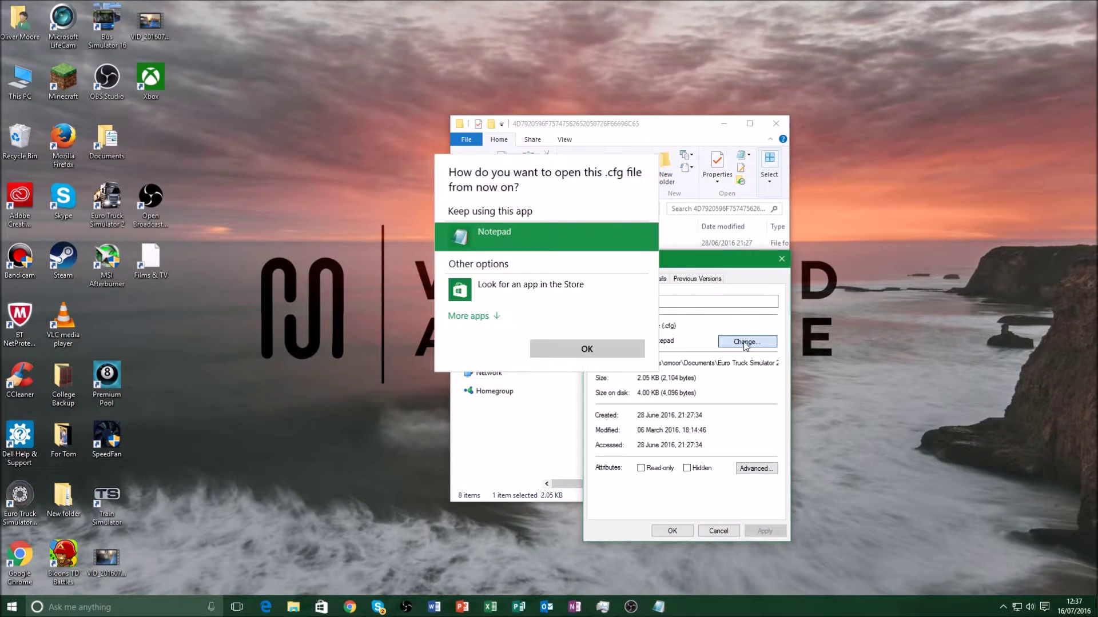
pyautogui.click(473, 316)
pyautogui.scroll(-3, 555, 350)
pyautogui.scroll(-1, 557, 352)
pyautogui.scroll(5, 558, 351)
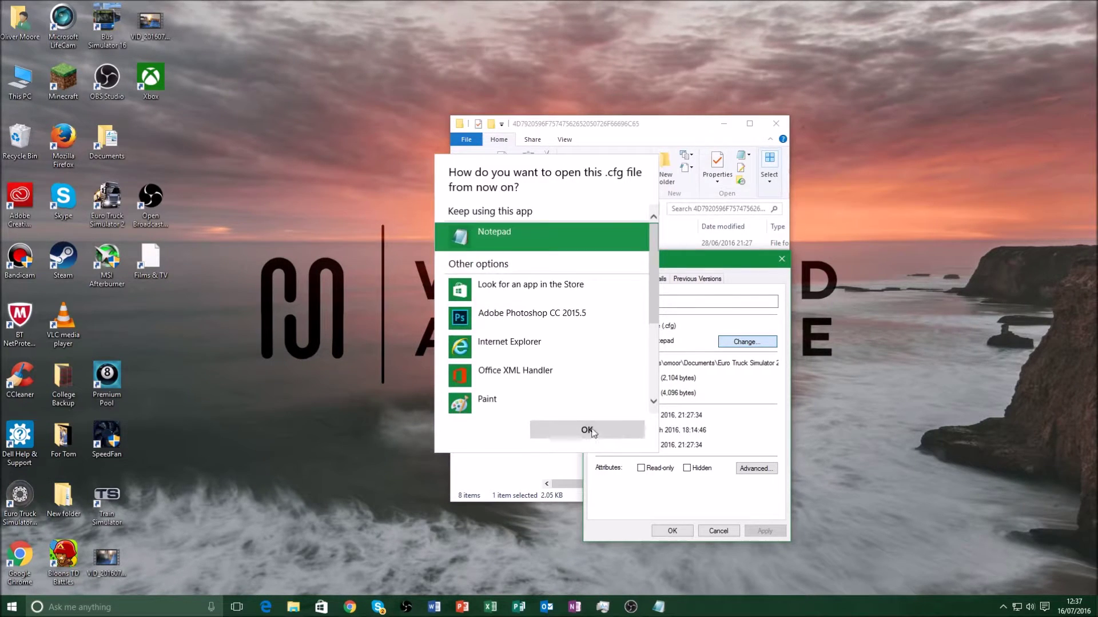
pyautogui.click(750, 574)
pyautogui.click(718, 531)
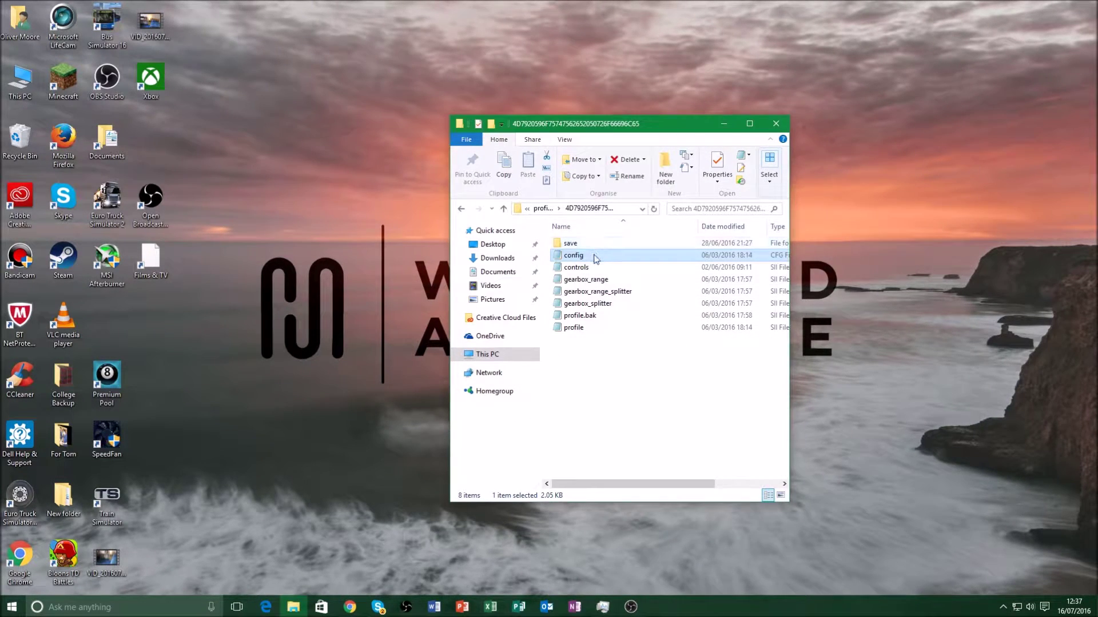
pyautogui.doubleClick(594, 255)
# - Close config and bring up its Open with list showing More apps
pyautogui.click(995, 165)
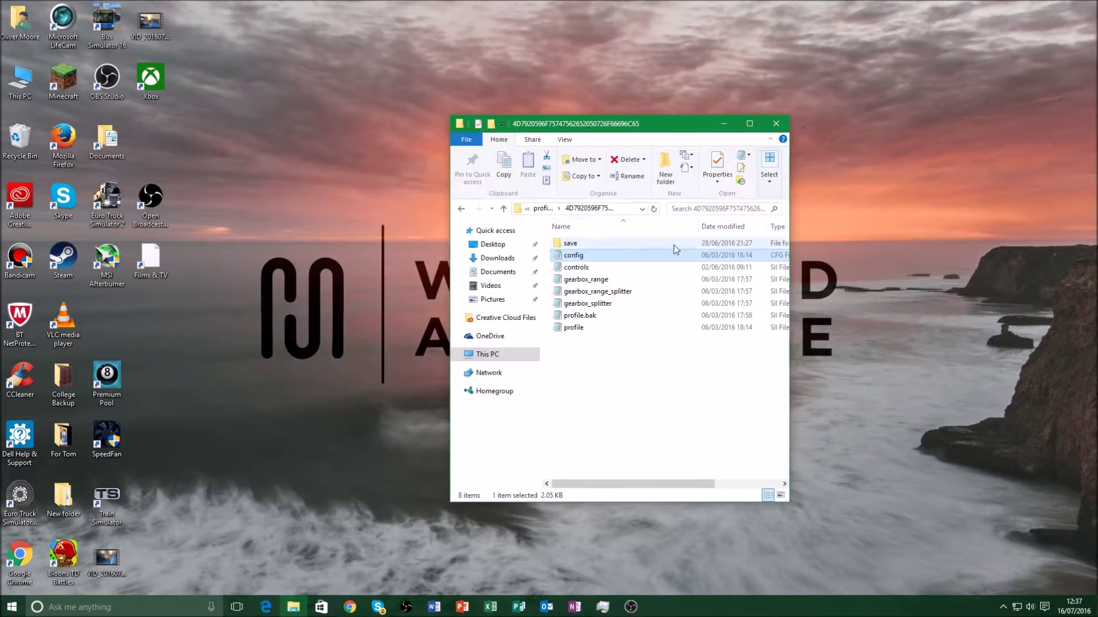
pyautogui.rightClick(645, 256)
pyautogui.click(700, 335)
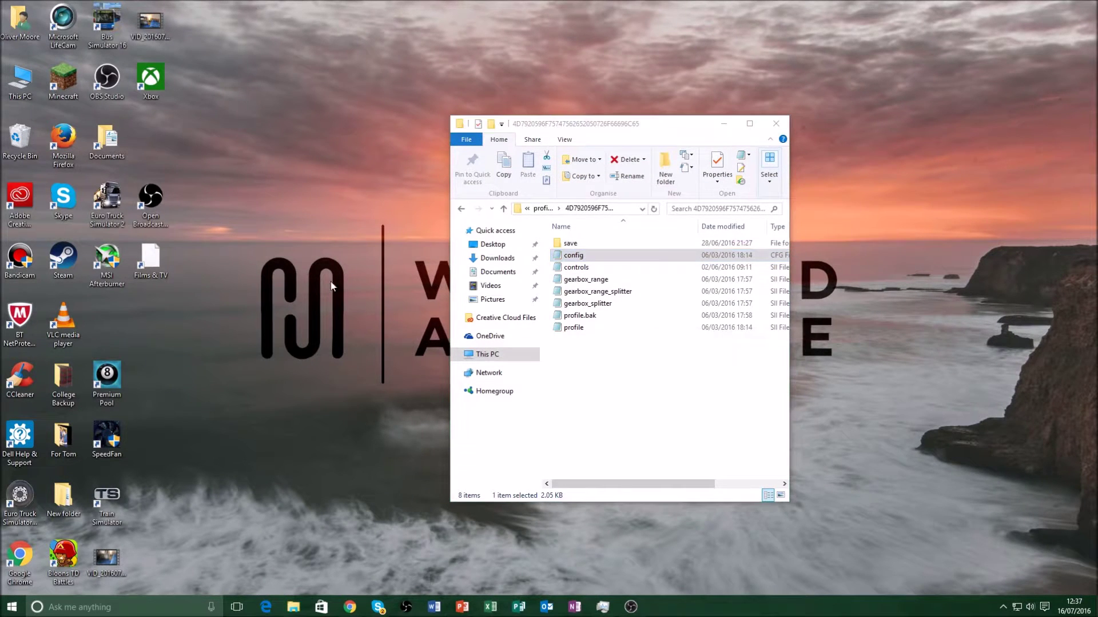
pyautogui.click(478, 301)
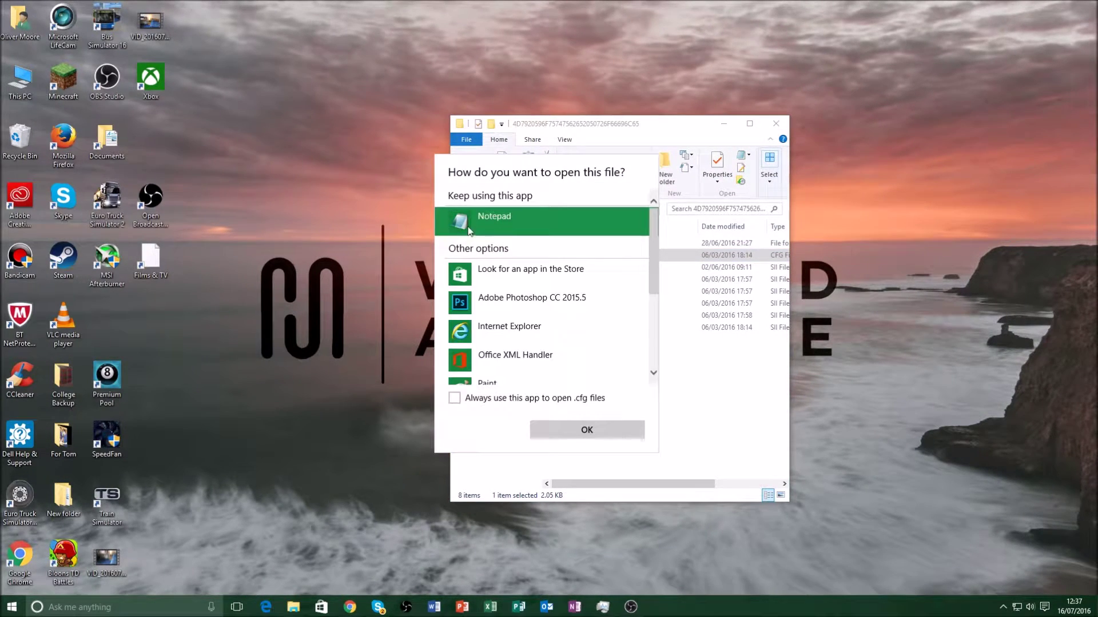
pyautogui.scroll(-3, 500, 309)
pyautogui.scroll(3, 568, 307)
pyautogui.scroll(-3, 564, 281)
pyautogui.scroll(5, 562, 327)
# - Open config in Notepad and change g_force_economy_reset to 1, then back to 0
pyautogui.click(615, 423)
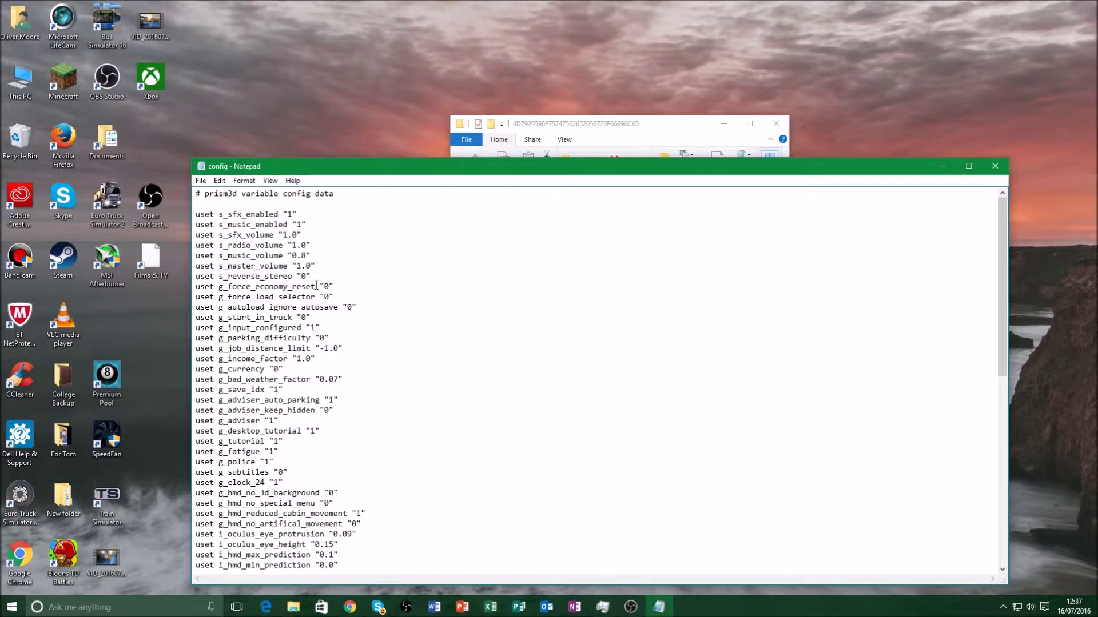
pyautogui.press('BackSpace')
pyautogui.write('1')
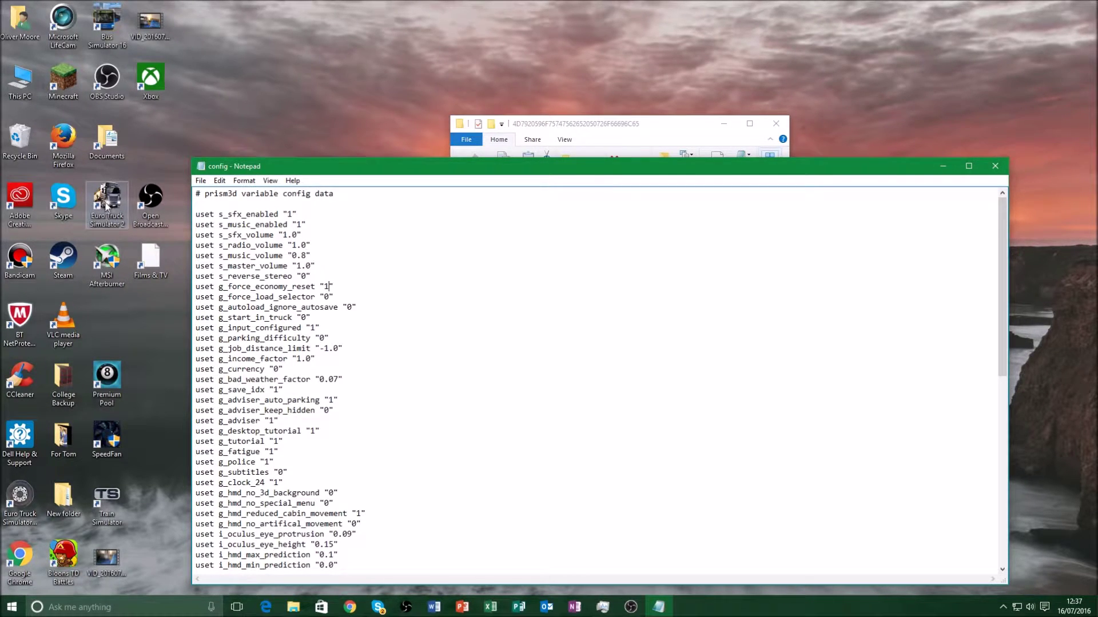
pyautogui.click(330, 287)
pyautogui.press('BackSpace')
pyautogui.write('0')
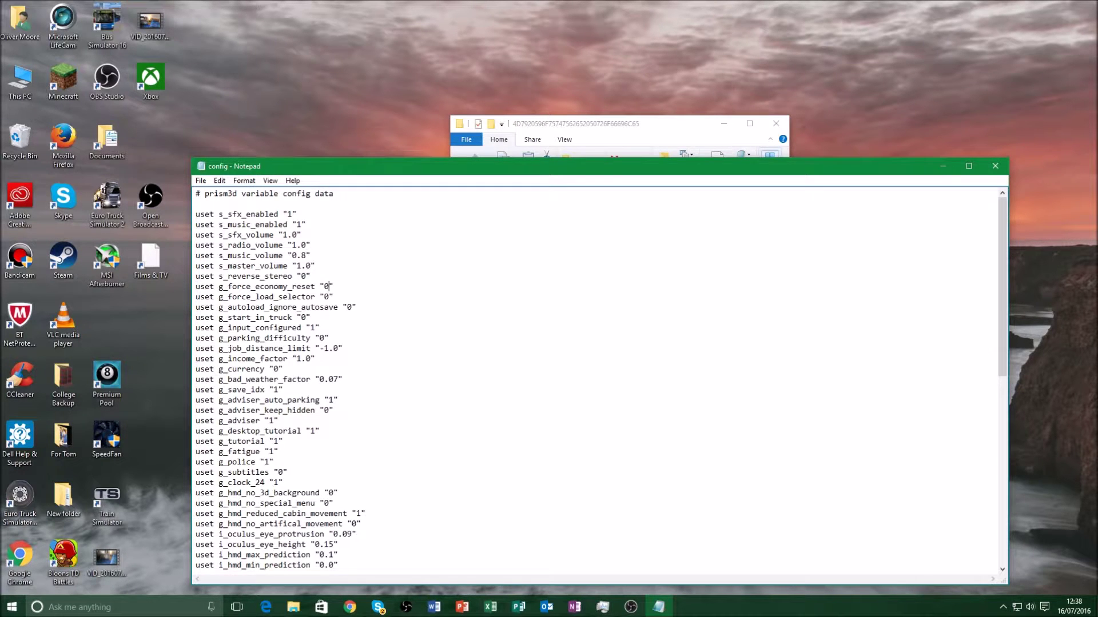
# - Close the Notepad config, go back to the Euro Truck Simulator 2 folder, and close Explorer
pyautogui.click(996, 166)
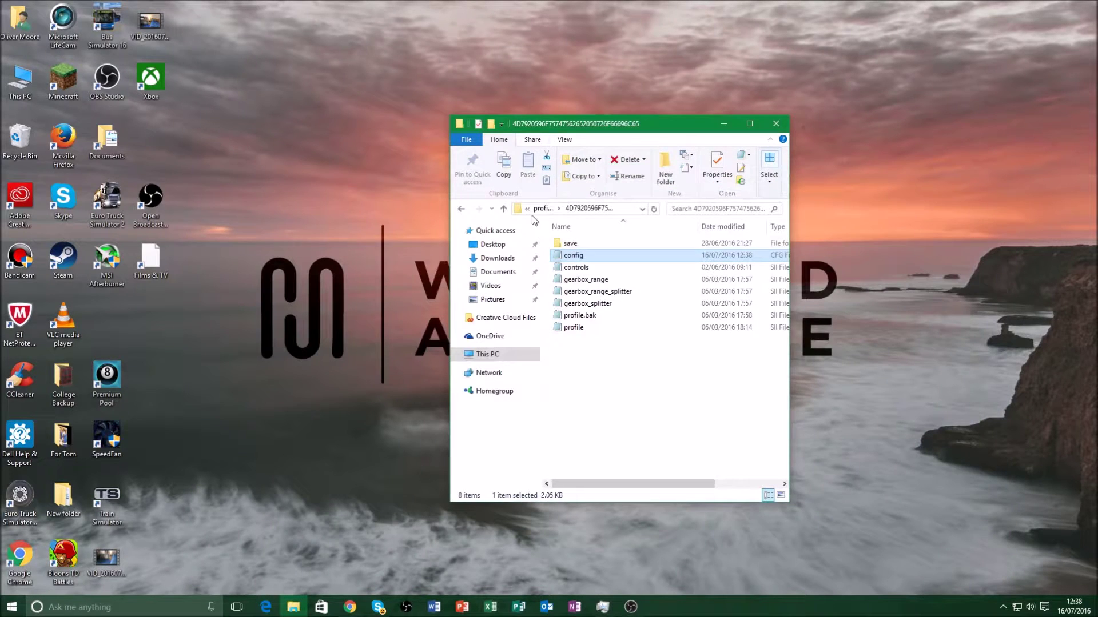
pyautogui.click(461, 209)
pyautogui.click(461, 210)
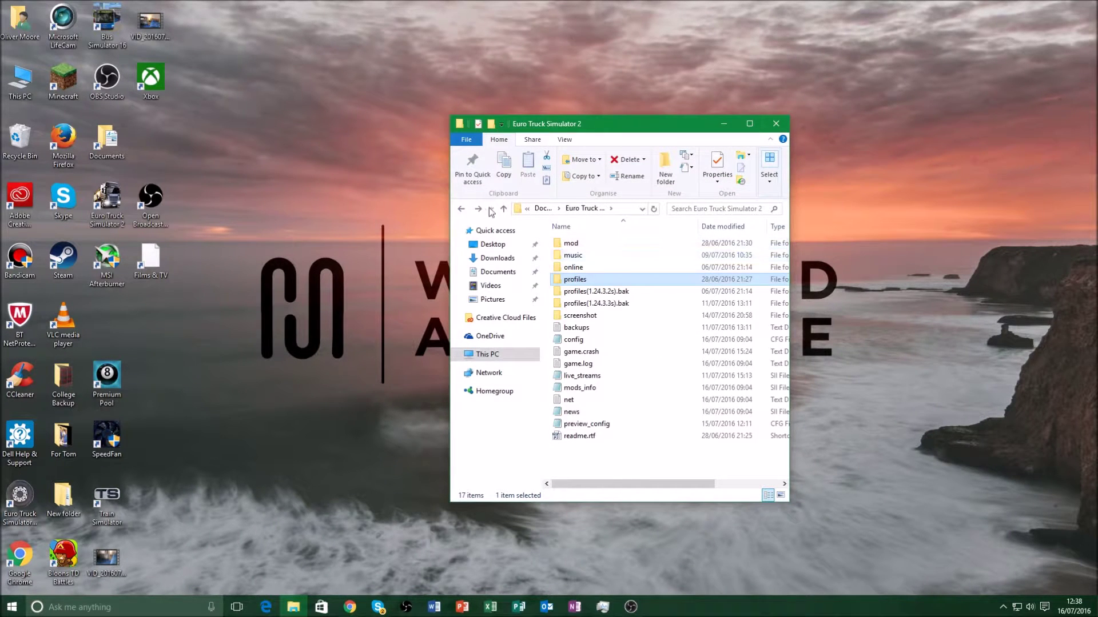
pyautogui.click(776, 124)
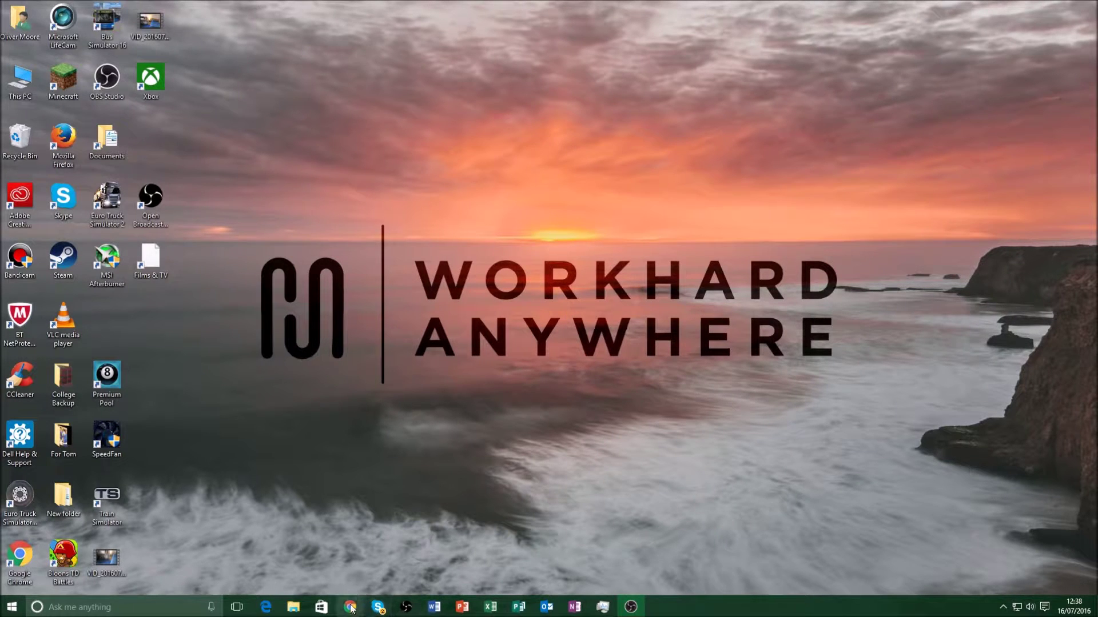
pyautogui.moveTo(350, 607)
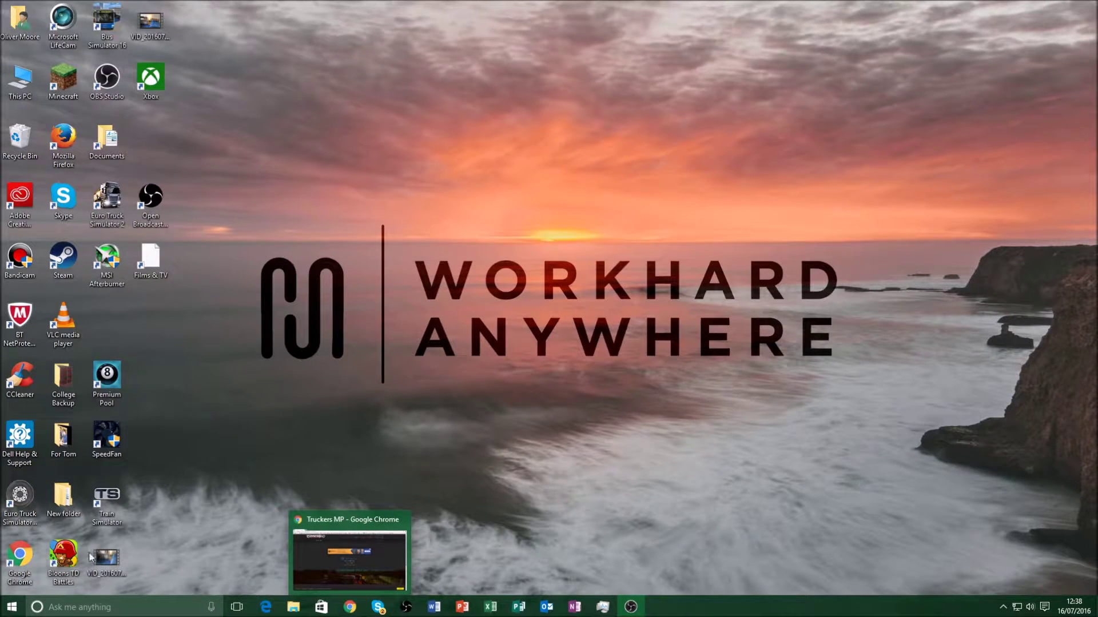
# - Search Chrome for 'truckermp' and open the Truckers MP website
pyautogui.click(350, 607)
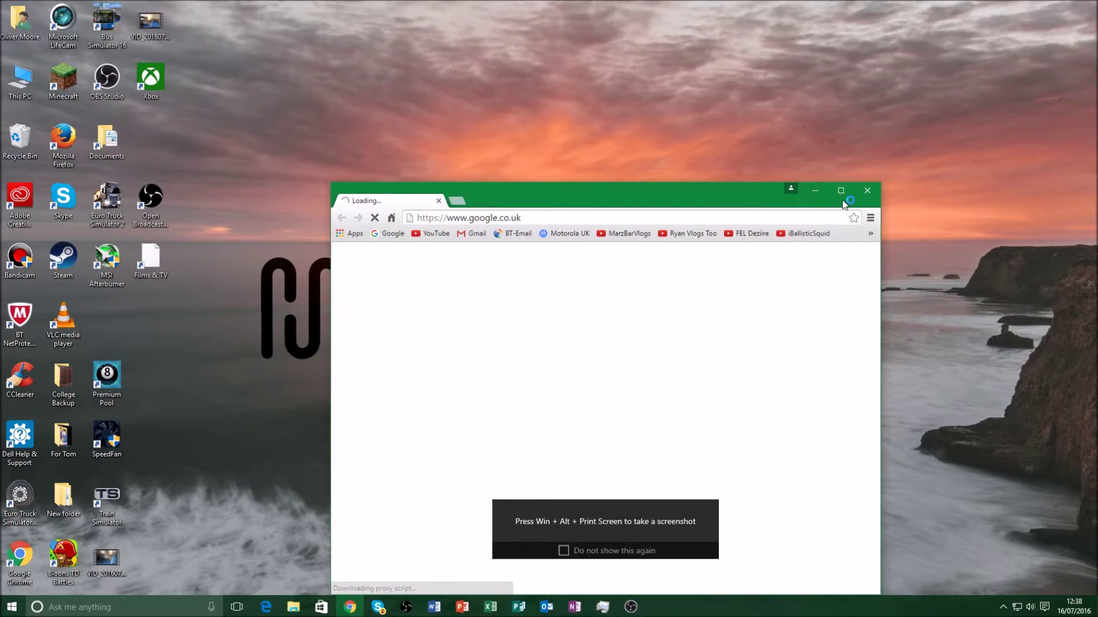
pyautogui.write('truckermp')
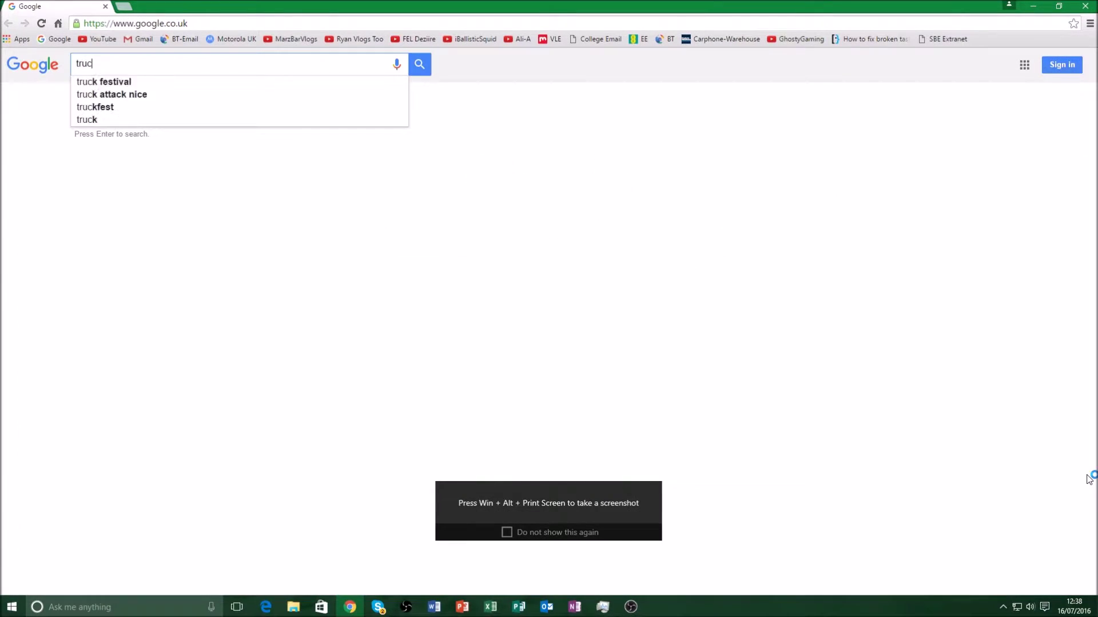
pyautogui.press('Return')
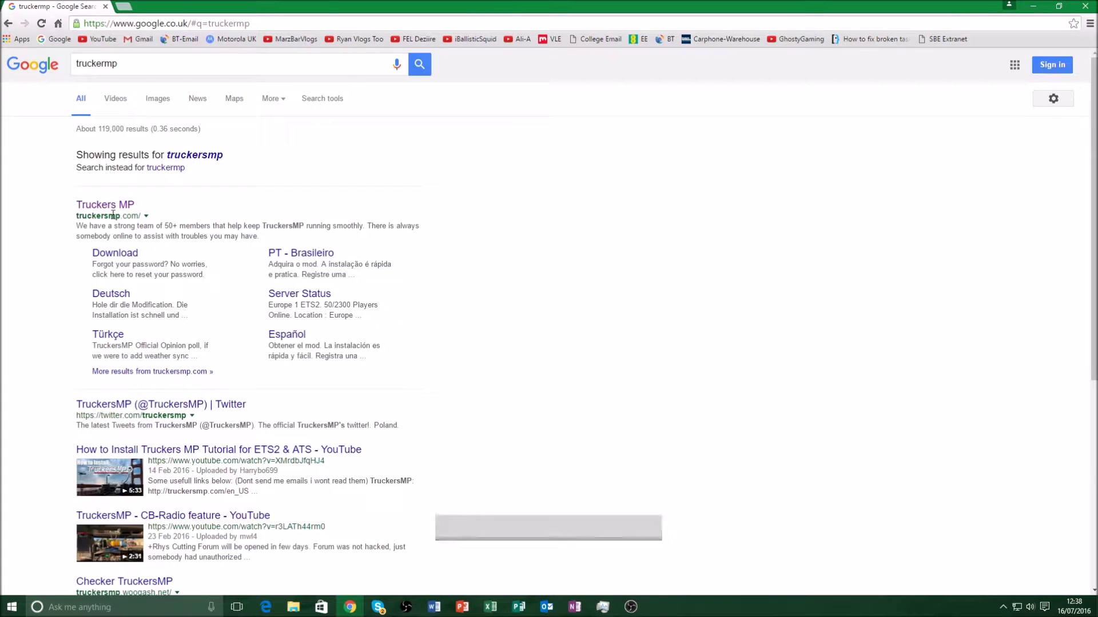
pyautogui.click(115, 208)
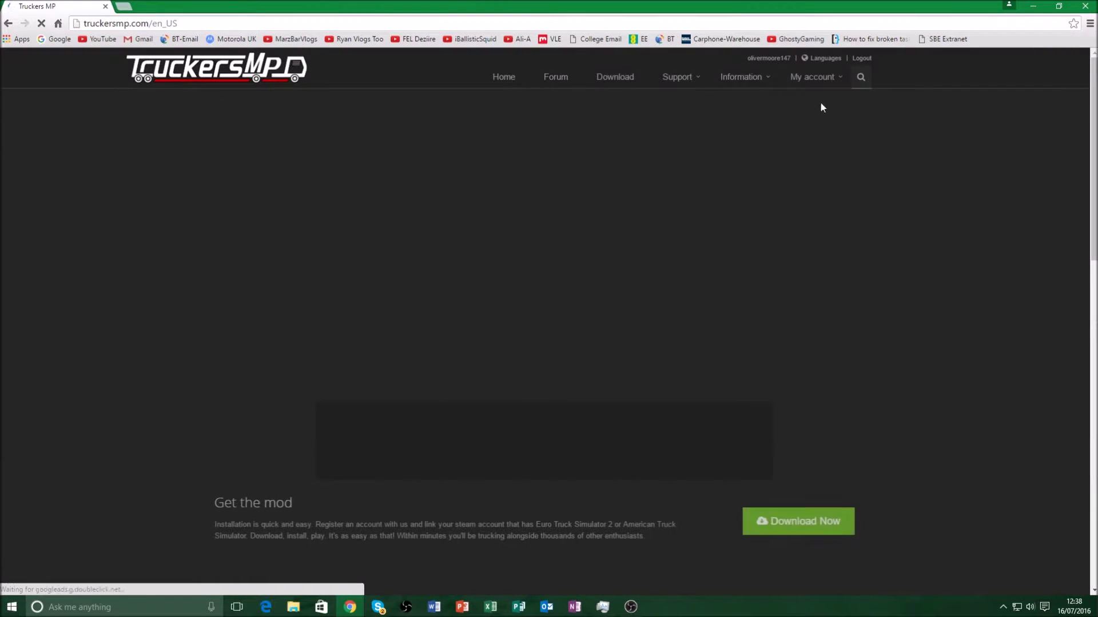
# - Log out of the TruckersMP account from the header menu
pyautogui.moveTo(800, 78)
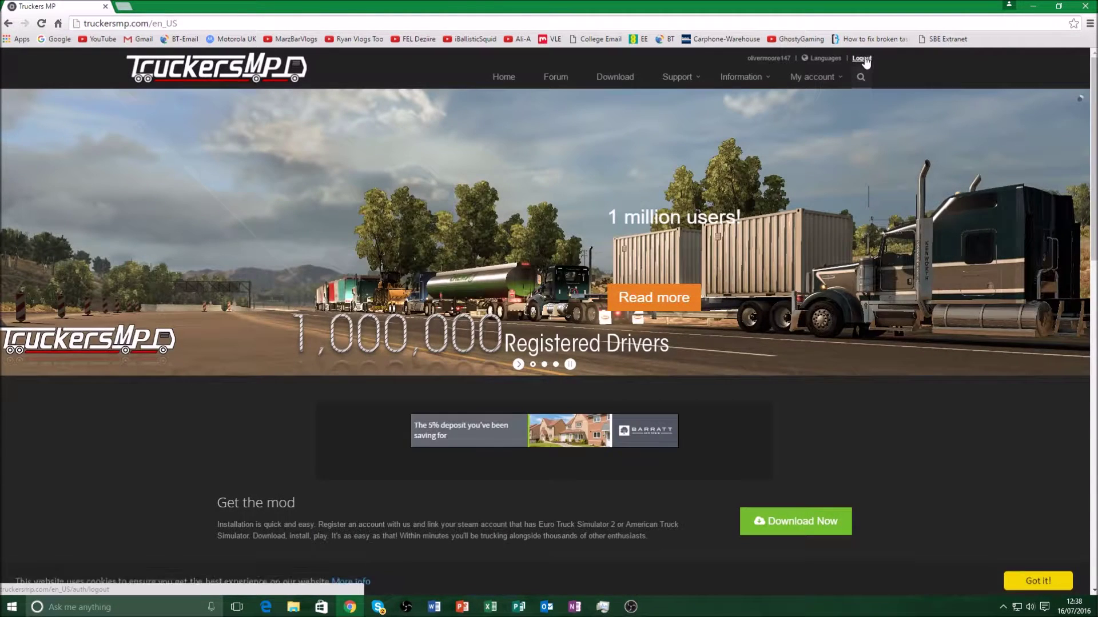
pyautogui.click(862, 59)
pyautogui.click(864, 58)
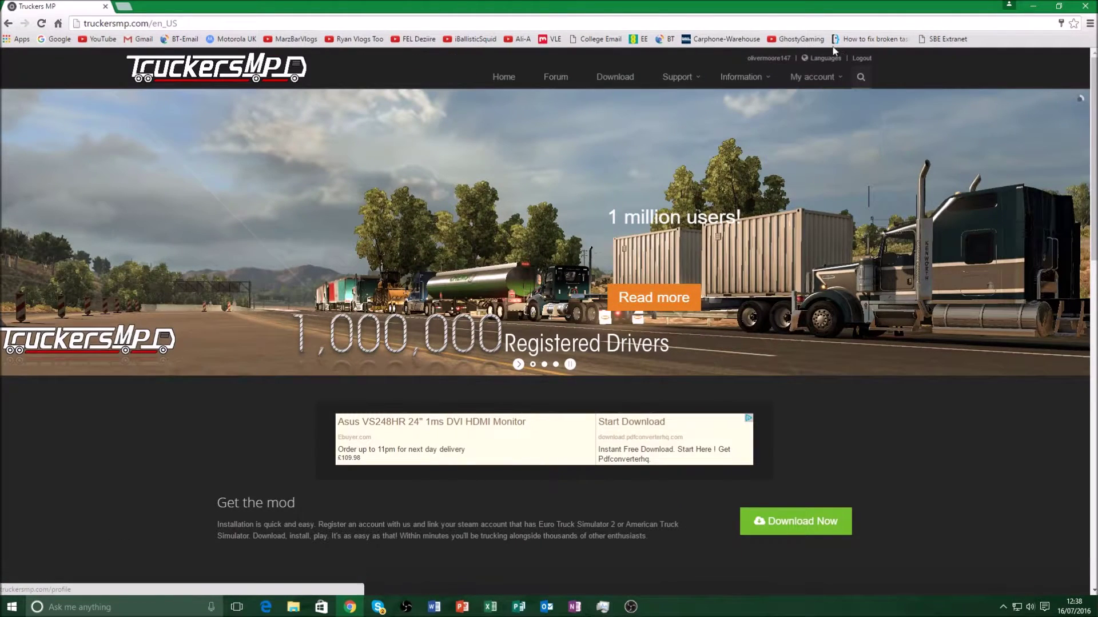
pyautogui.click(859, 58)
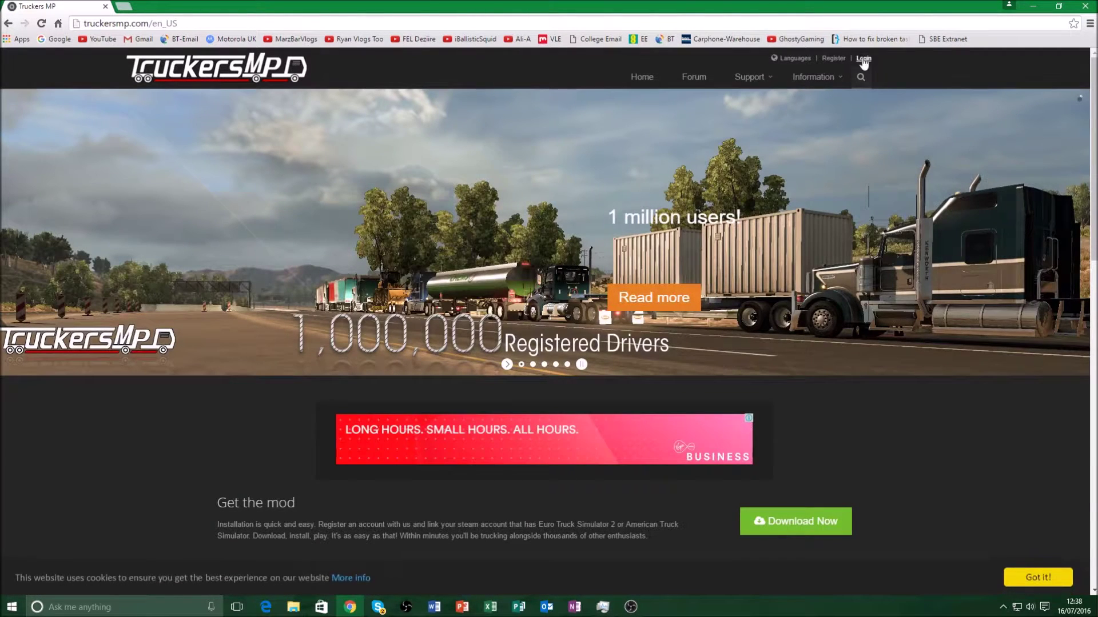
# - Go from Login to account creation and sign in through Steam to reach Registration
pyautogui.click(868, 56)
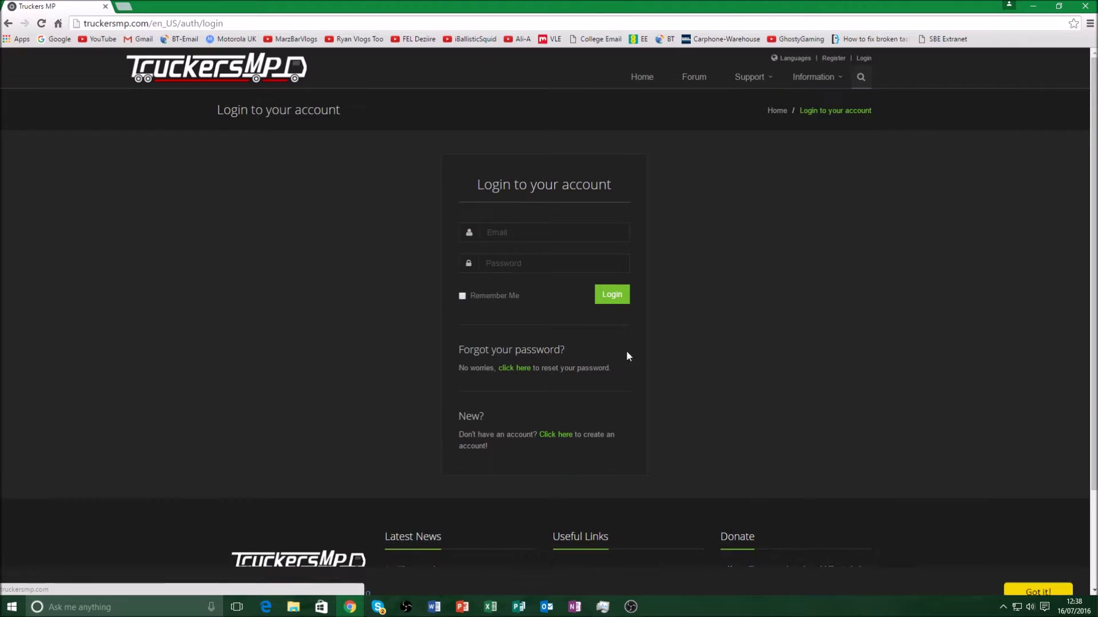
pyautogui.click(553, 433)
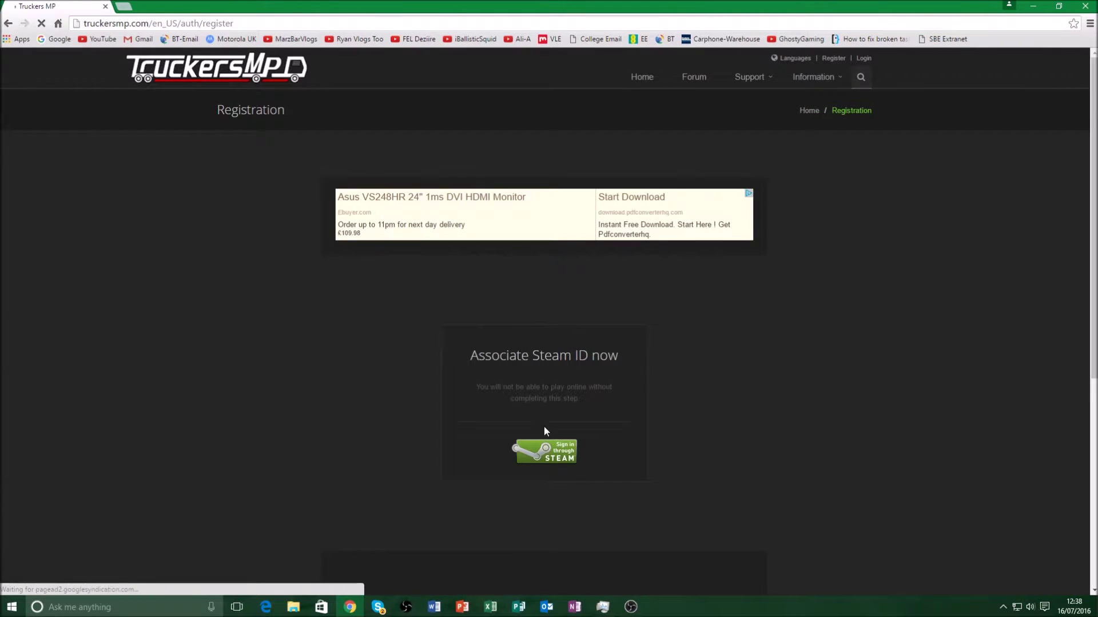
pyautogui.click(563, 458)
pyautogui.click(290, 224)
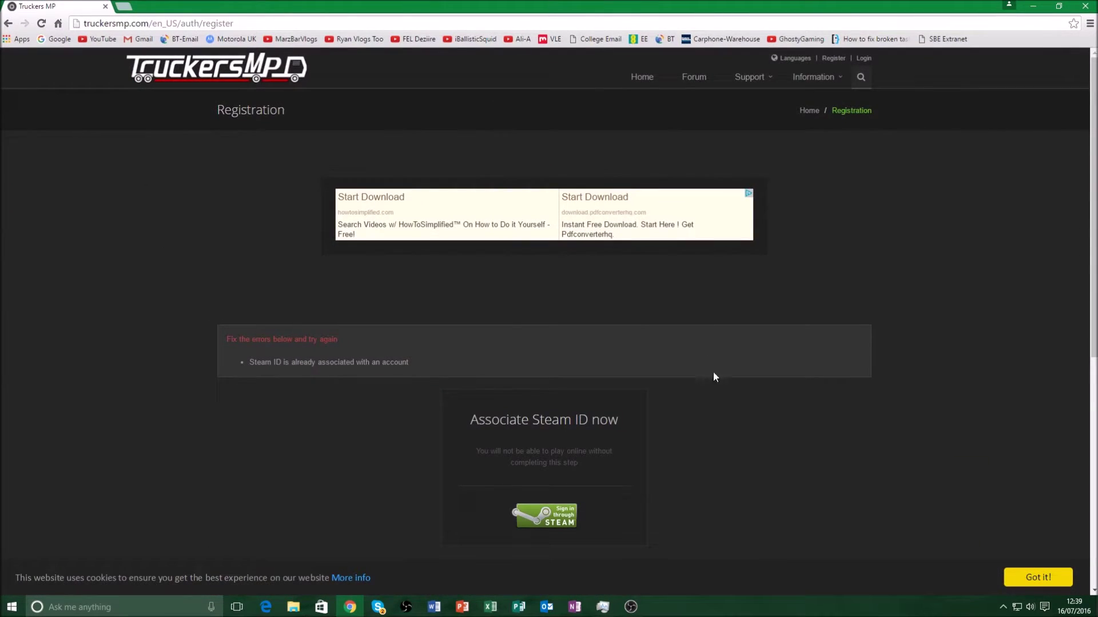
pyautogui.scroll(-5, 714, 377)
# - Return to the TruckersMP home page, log in, and open the Download Now page
pyautogui.scroll(5, 489, 342)
pyautogui.click(634, 78)
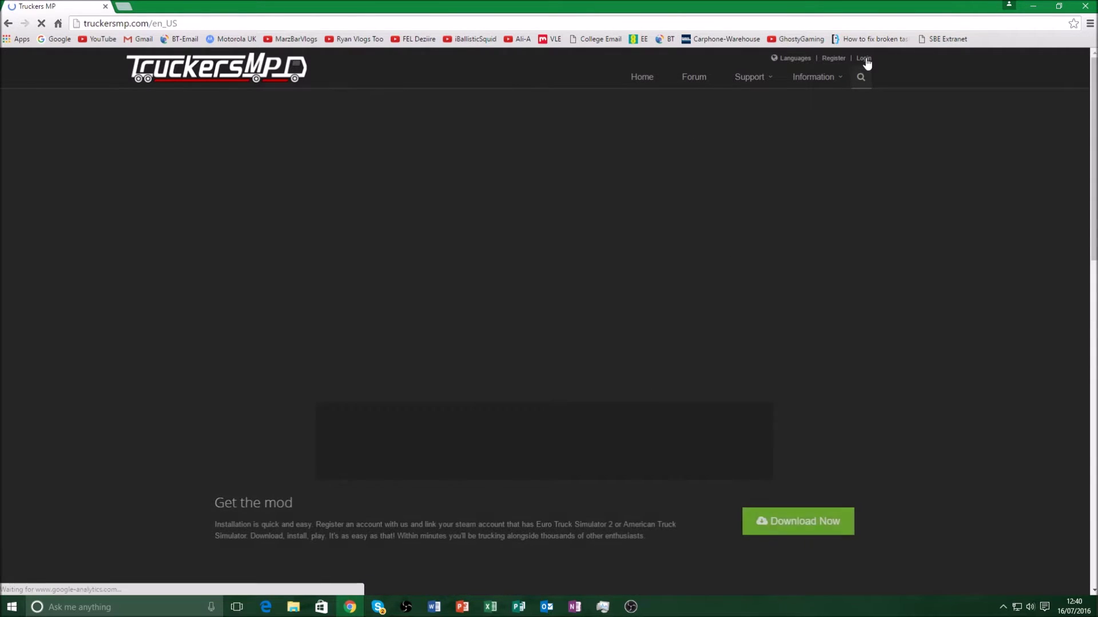
pyautogui.click(862, 59)
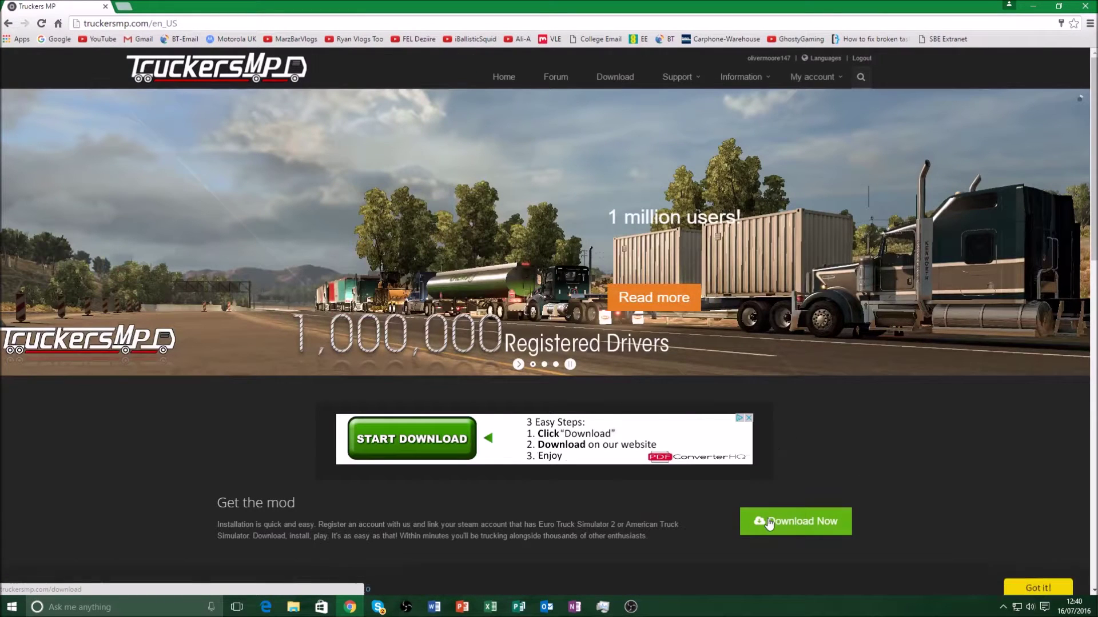
pyautogui.click(769, 522)
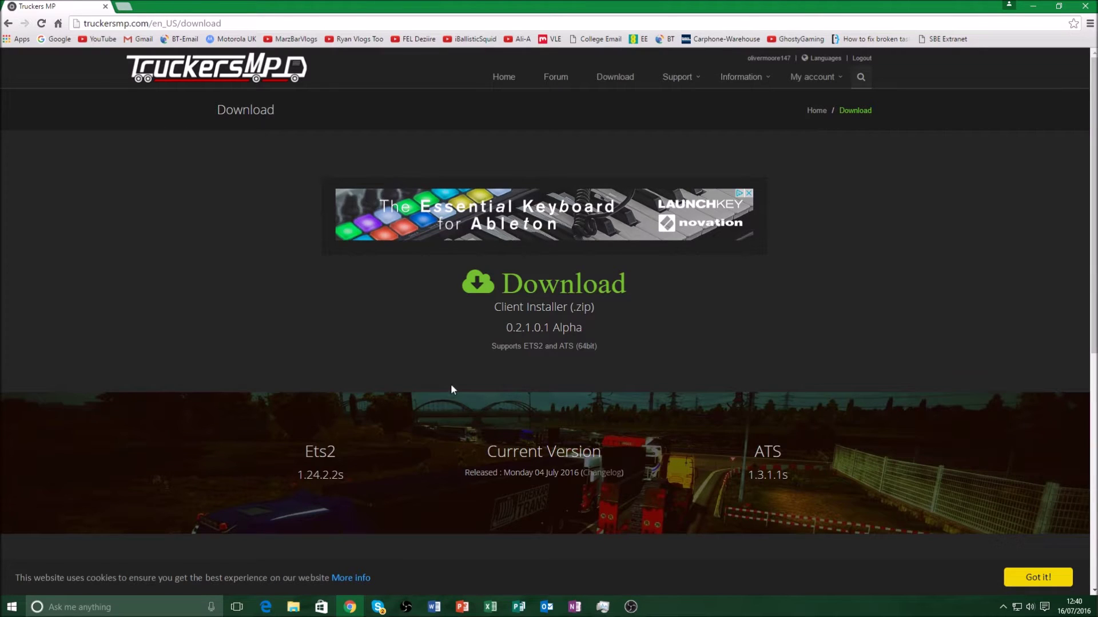
# - Download the client_21001 (2).zip installer and run Install TruckersMP from it
pyautogui.click(575, 286)
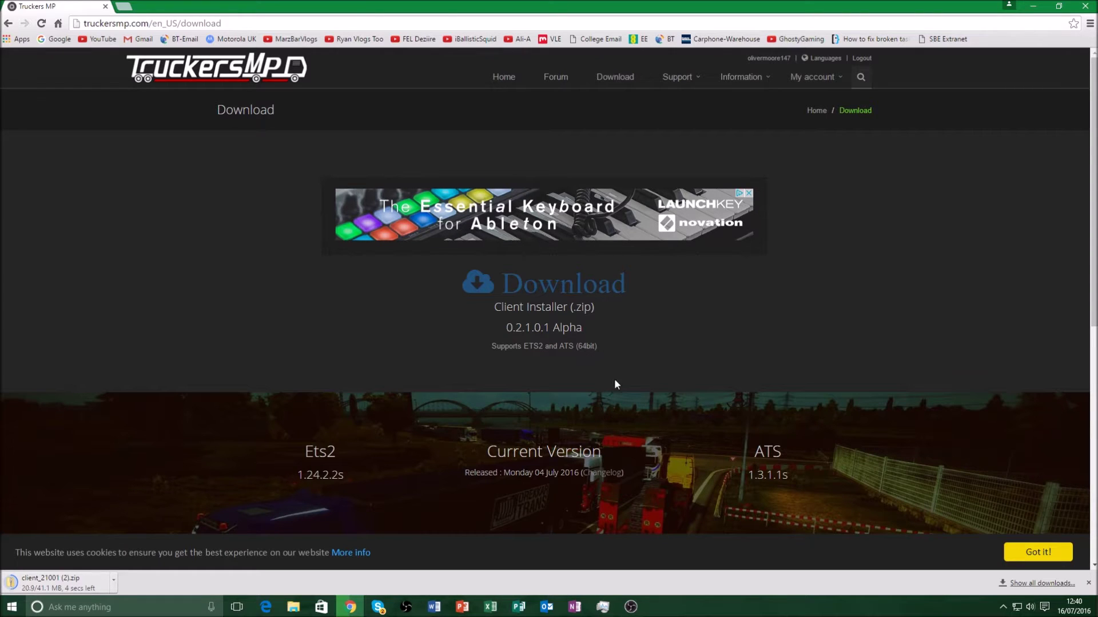
pyautogui.scroll(-8, 354, 477)
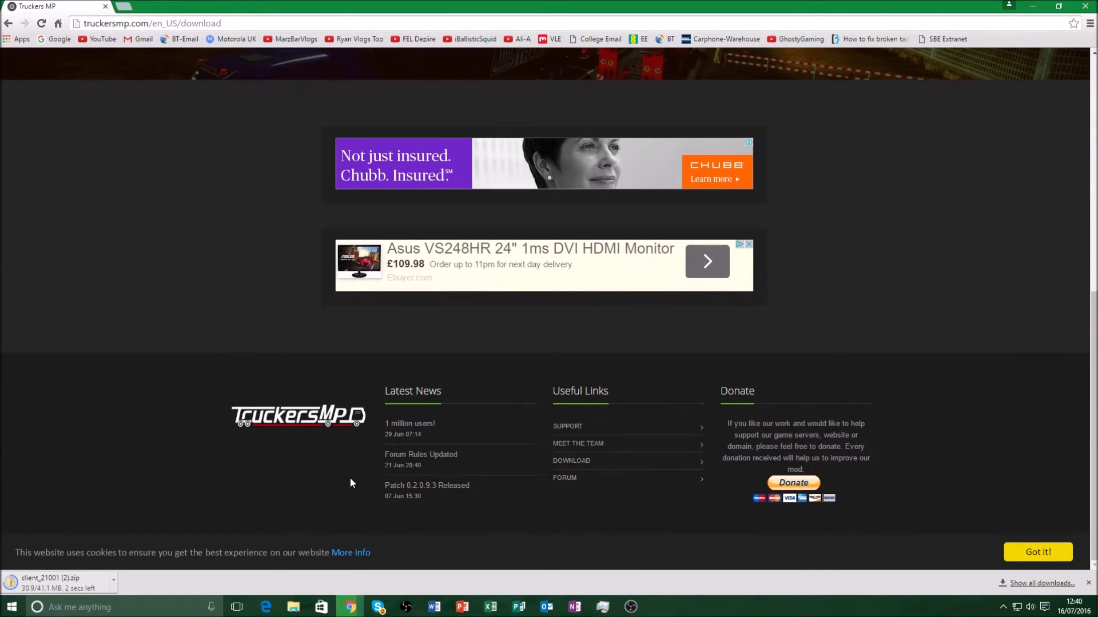
pyautogui.scroll(9, 350, 478)
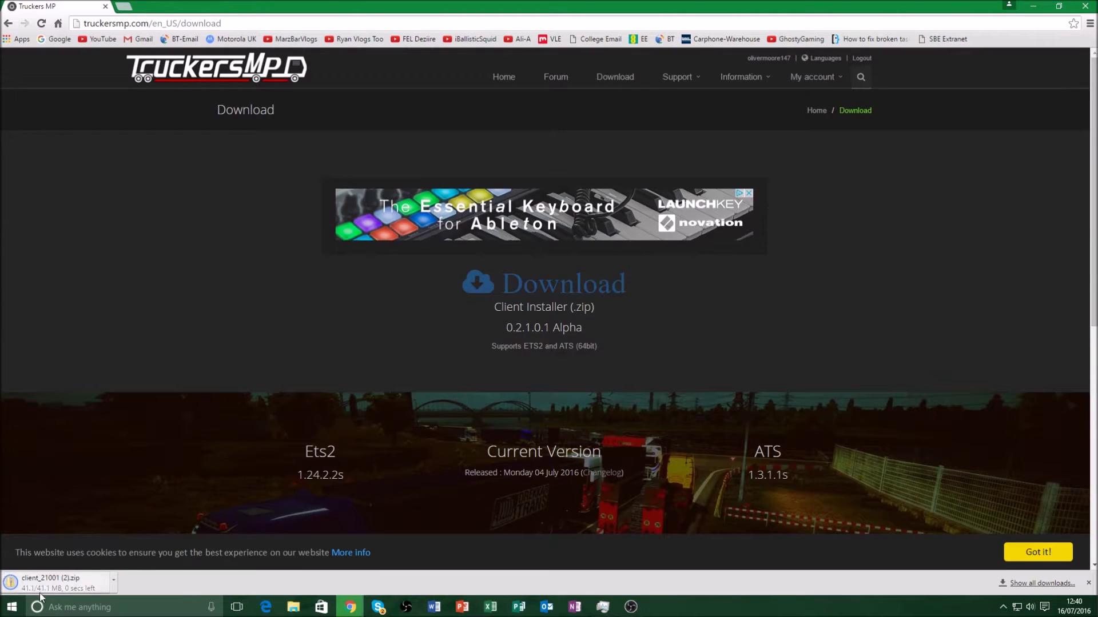
pyautogui.click(27, 579)
pyautogui.click(590, 247)
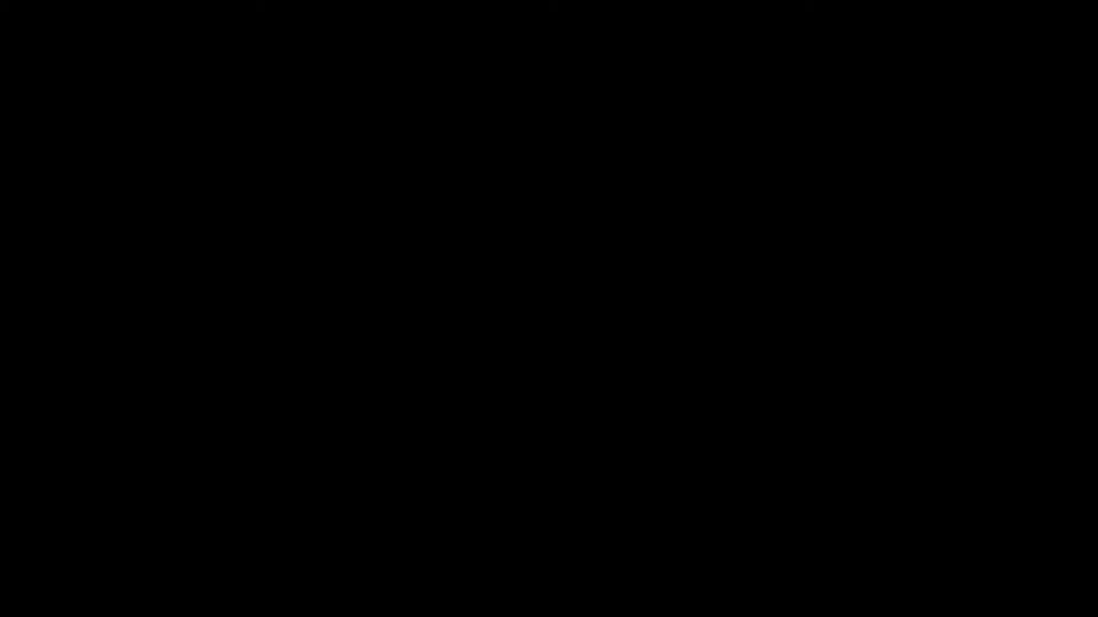
# - Allow the installer to run, pass the welcome page, and accept the licence agreement
pyautogui.click(592, 393)
pyautogui.press('Return')
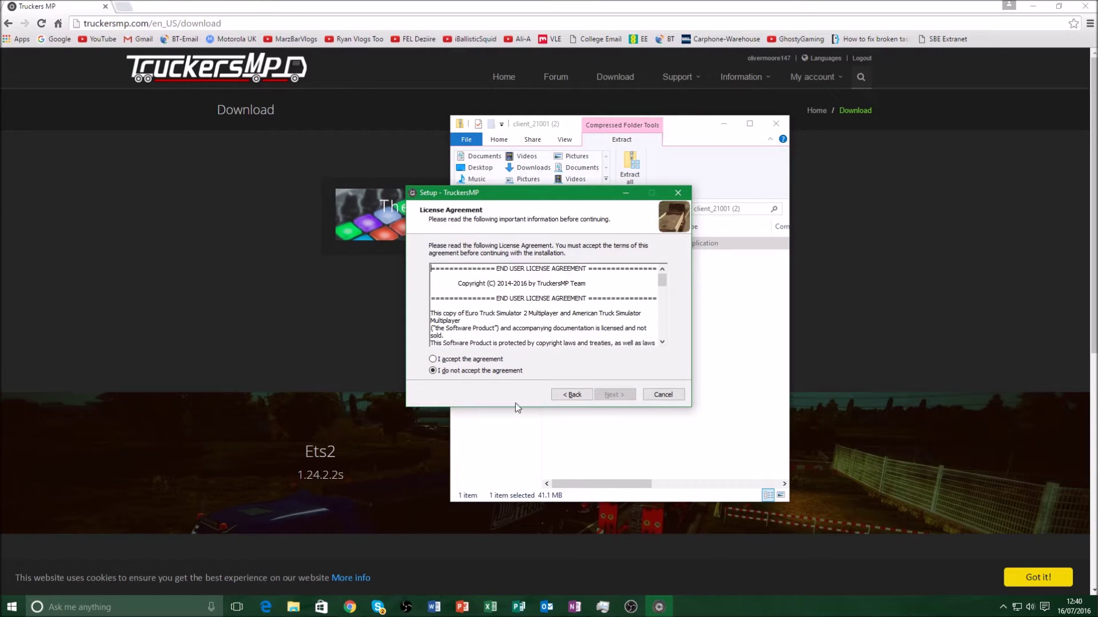
pyautogui.click(495, 360)
pyautogui.click(623, 396)
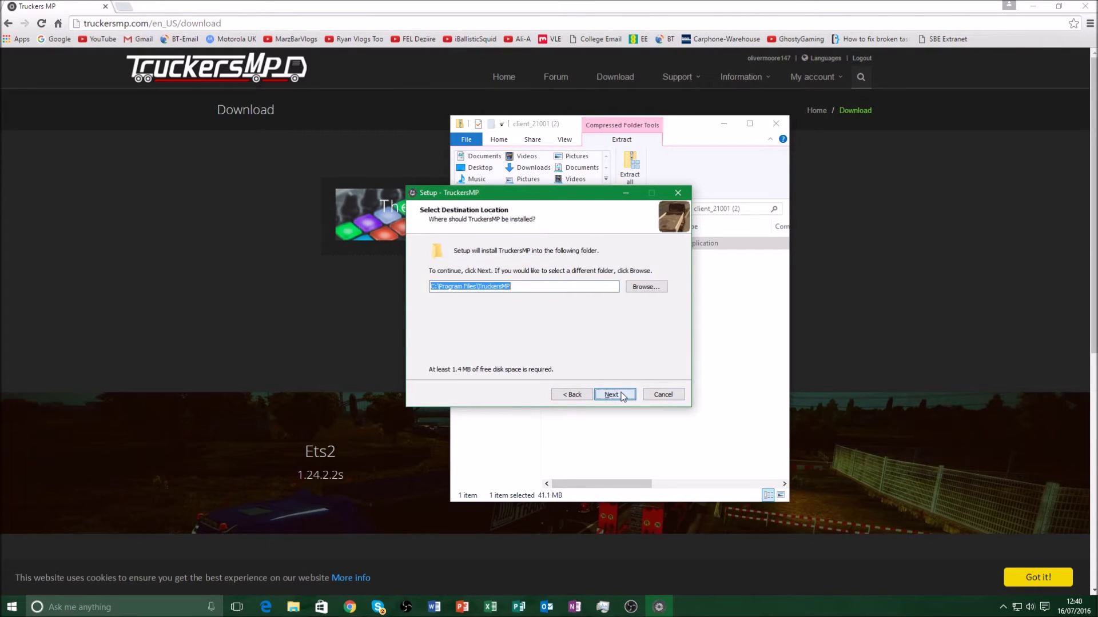
# - Keep the default install folder and ETS2 Multiplayer component, then browse for the ETS2 folder
pyautogui.click(621, 395)
pyautogui.click(620, 395)
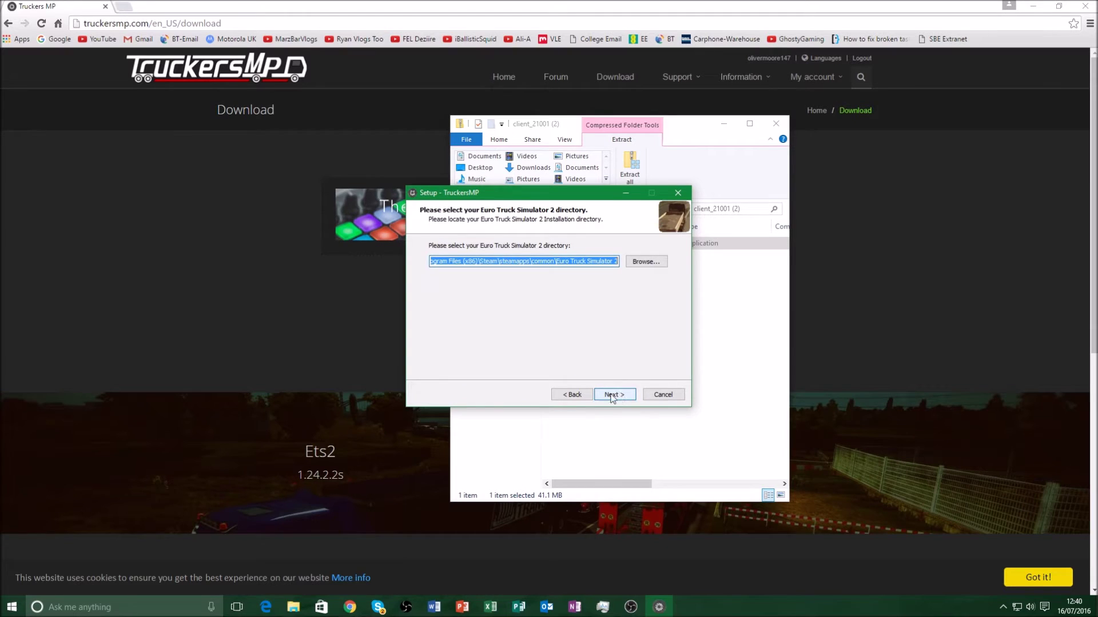
pyautogui.click(571, 395)
pyautogui.click(452, 293)
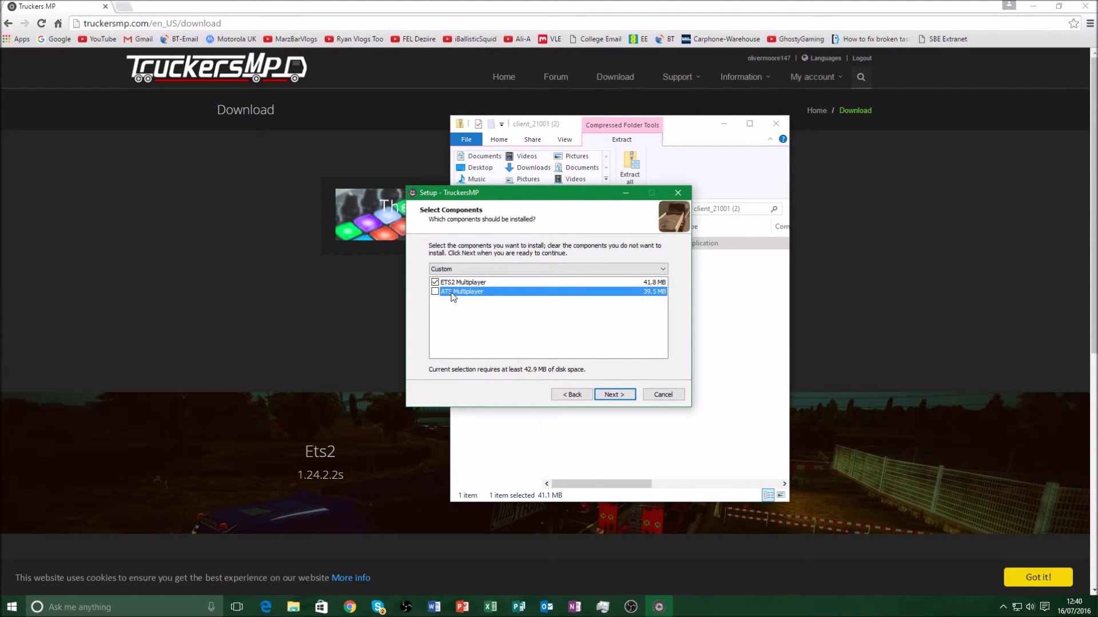
pyautogui.click(610, 395)
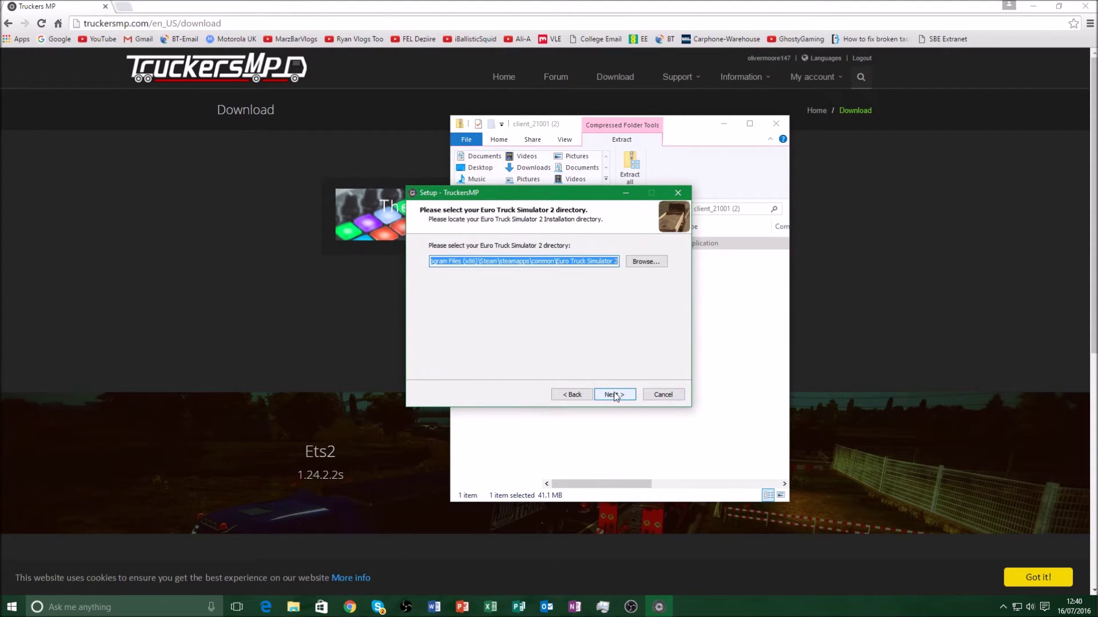
pyautogui.click(646, 262)
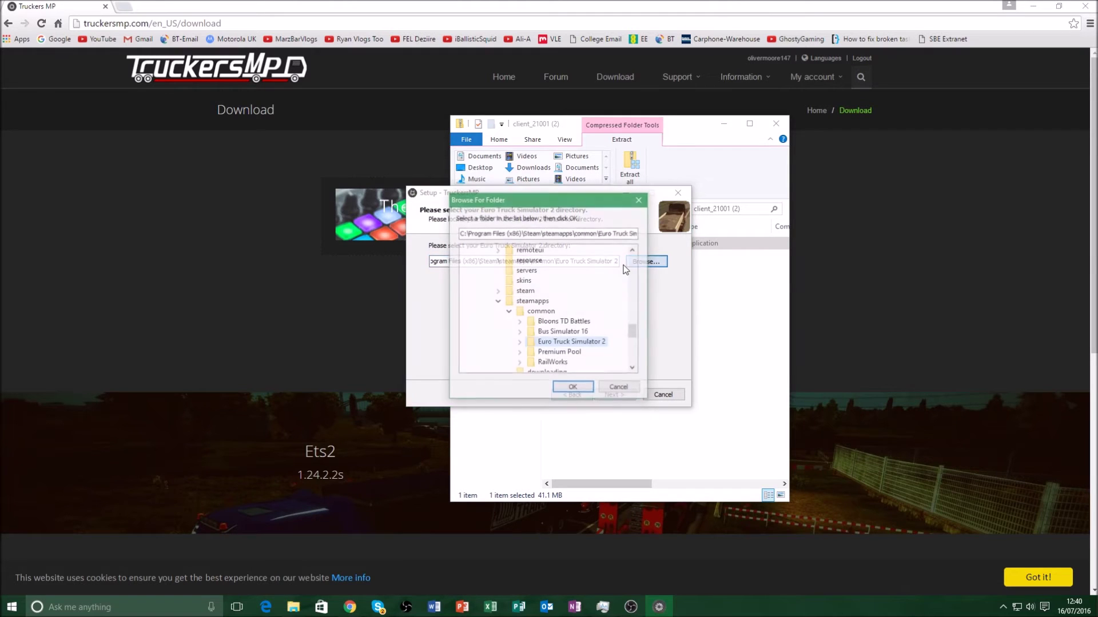
# - Choose Steam\steamapps\common\Euro Truck Simulator 2 as the game directory
pyautogui.scroll(10, 600, 300)
pyautogui.scroll(1, 599, 300)
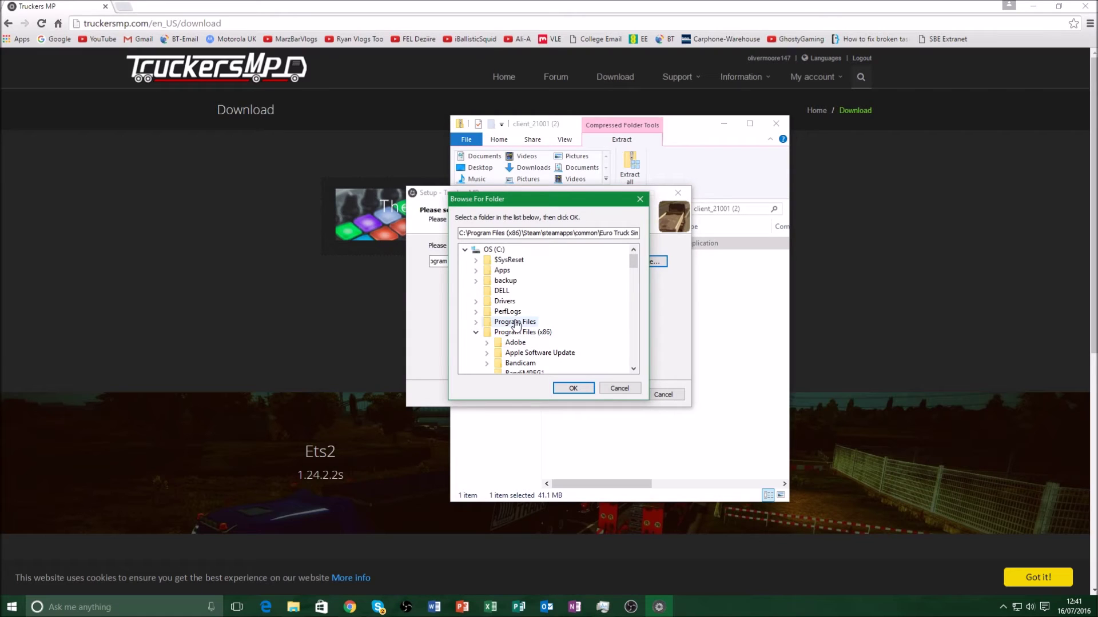
pyautogui.scroll(-15, 524, 328)
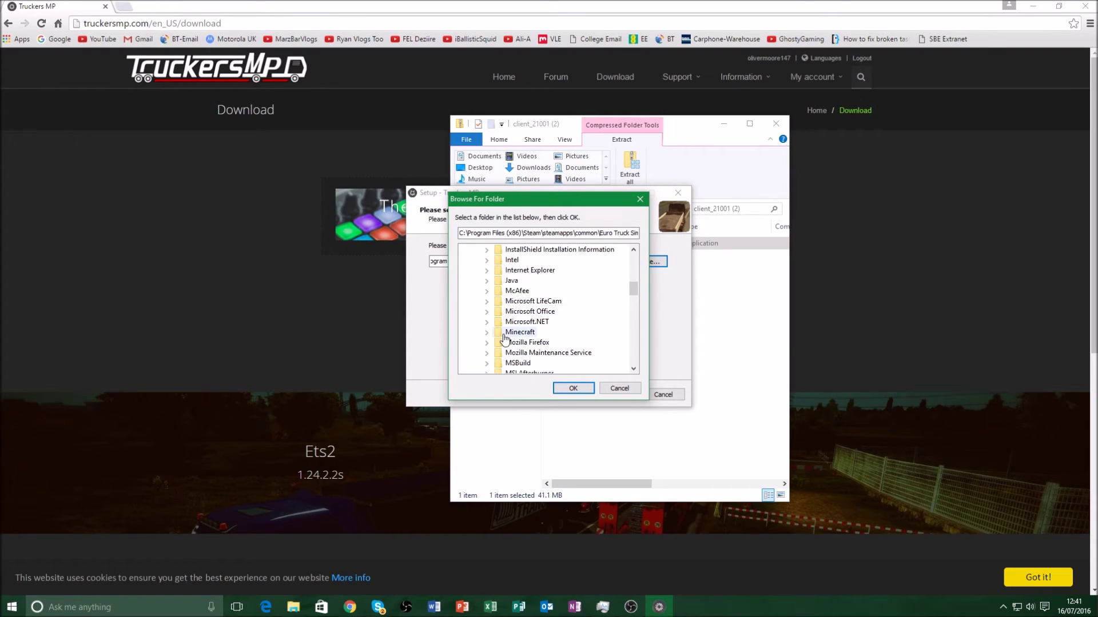
pyautogui.scroll(-6, 521, 338)
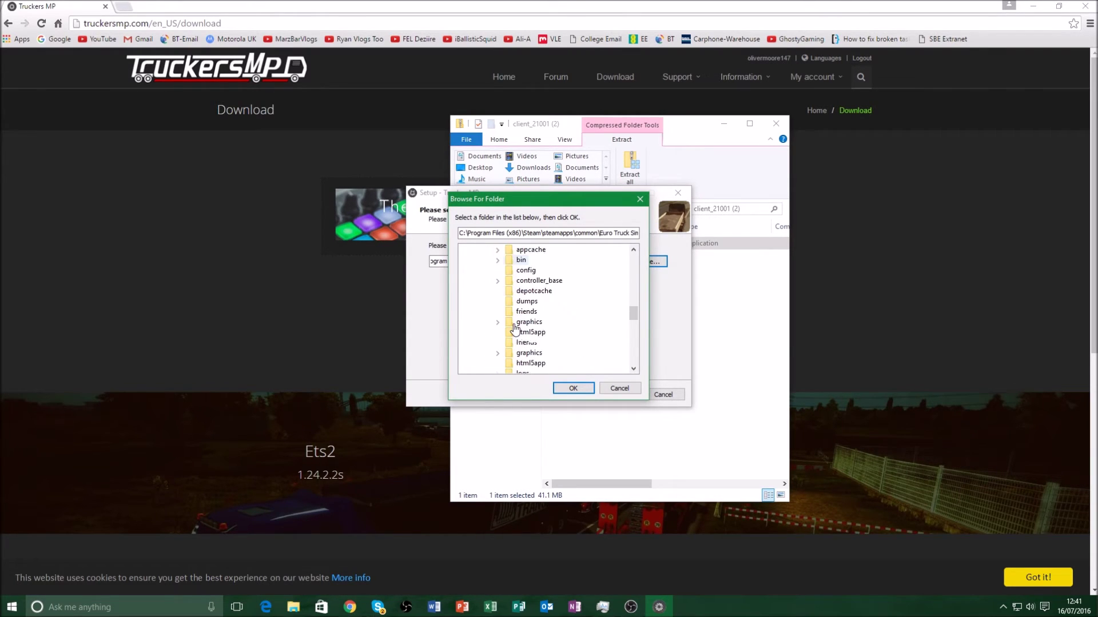
pyautogui.scroll(-1, 529, 351)
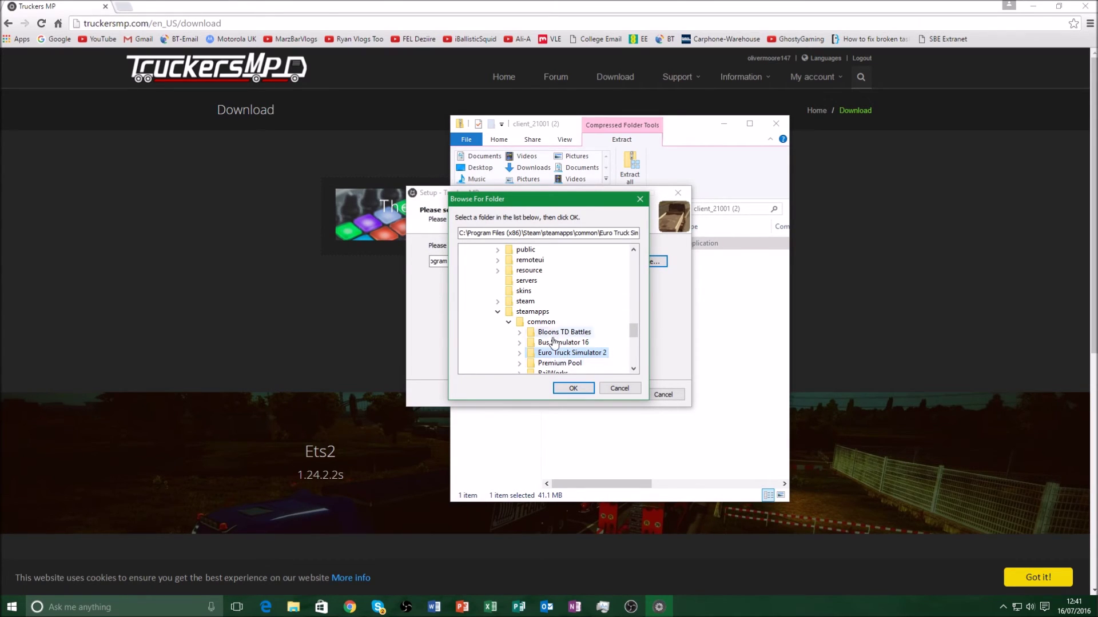
pyautogui.scroll(-2, 549, 359)
pyautogui.click(572, 389)
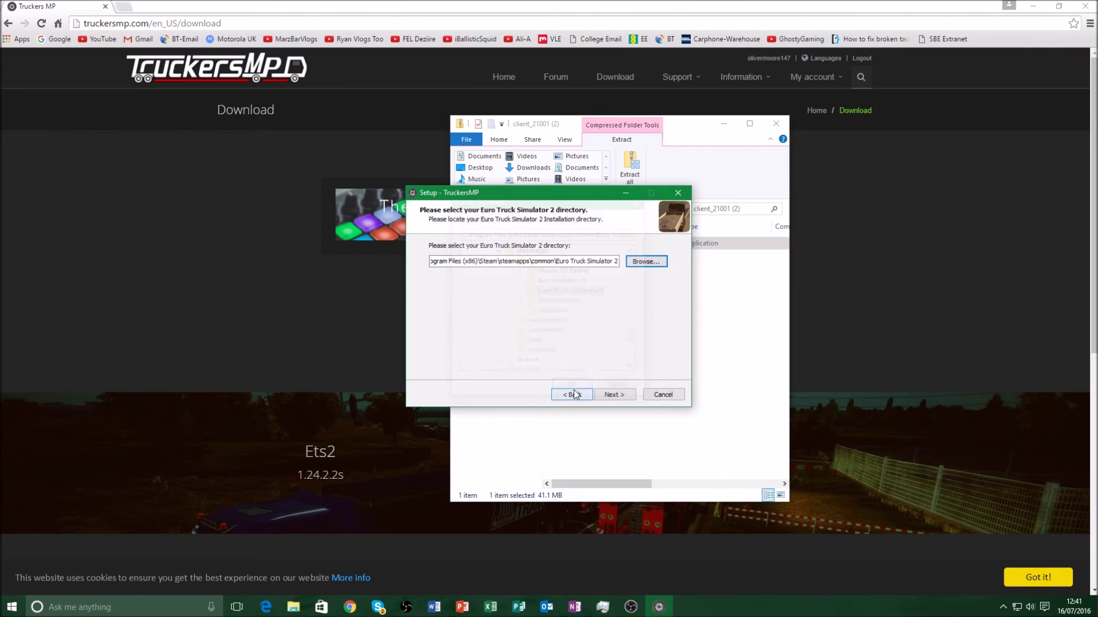
# - Keep default Start Menu folder and desktop icon, install TruckersMP, and finish the wizard
pyautogui.click(599, 397)
pyautogui.click(609, 396)
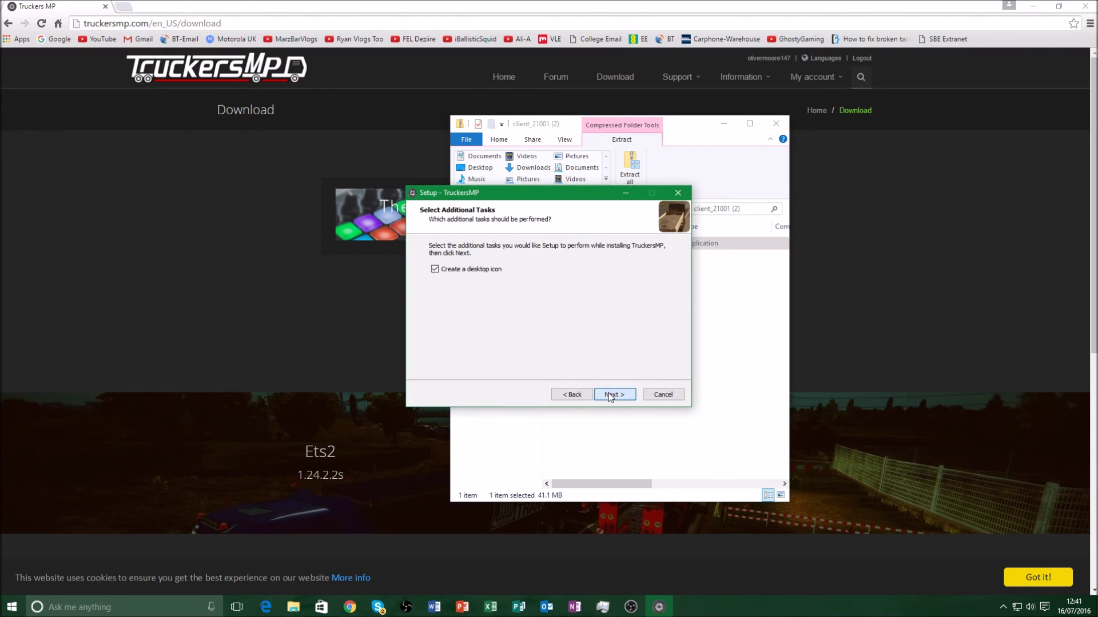
pyautogui.click(612, 396)
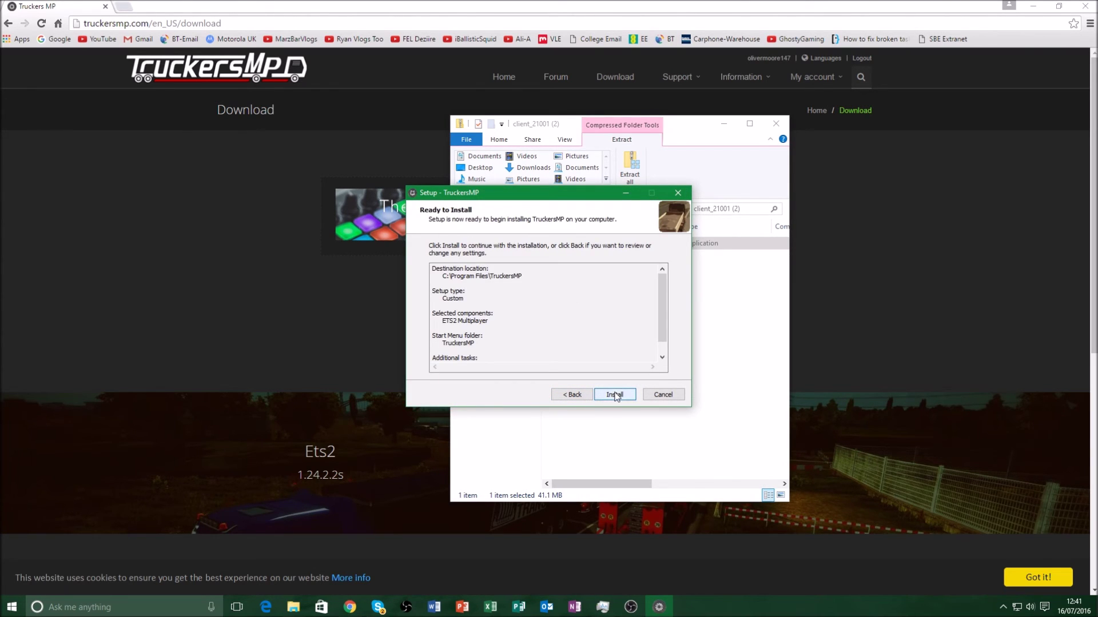
pyautogui.click(614, 395)
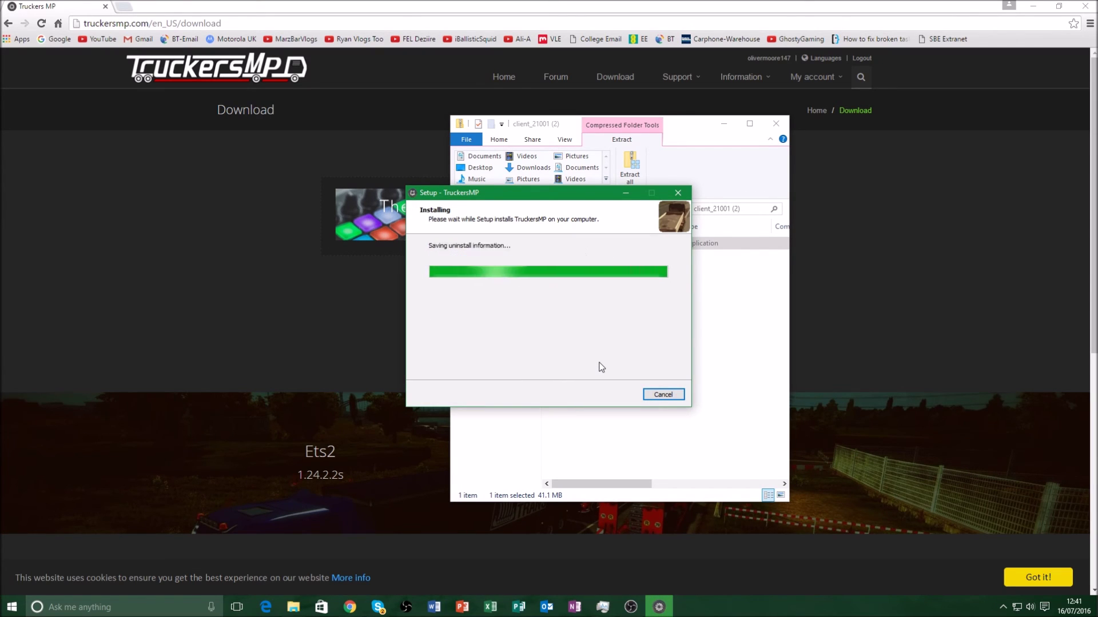
pyautogui.press('Return')
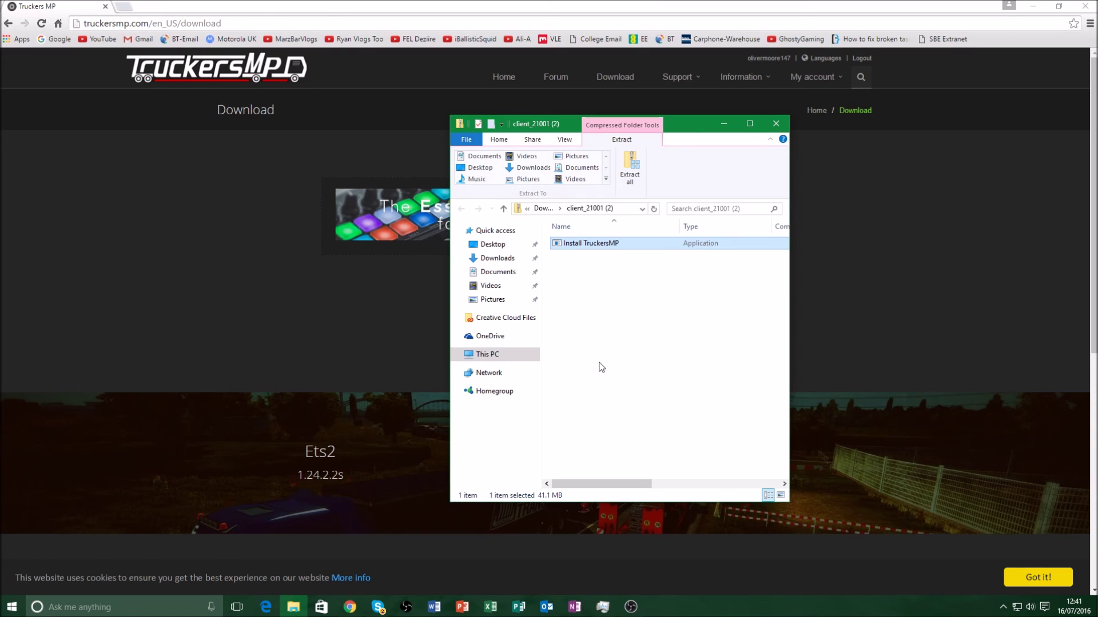
# - Close the zip's Explorer window and minimise Chrome to reveal the desktop
pyautogui.click(776, 125)
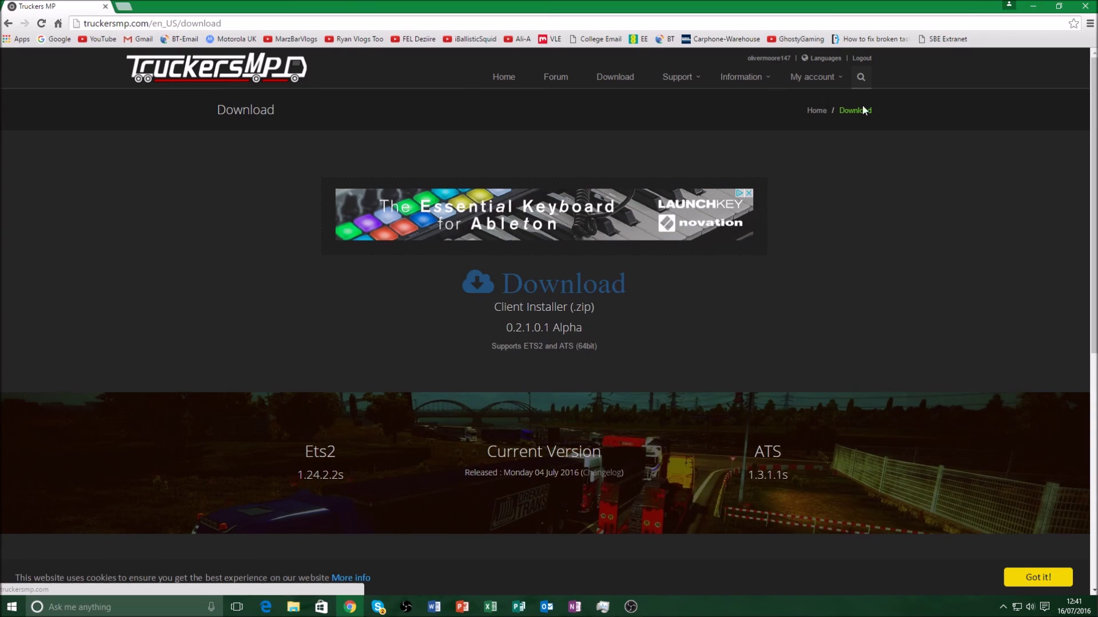
pyautogui.click(1031, 5)
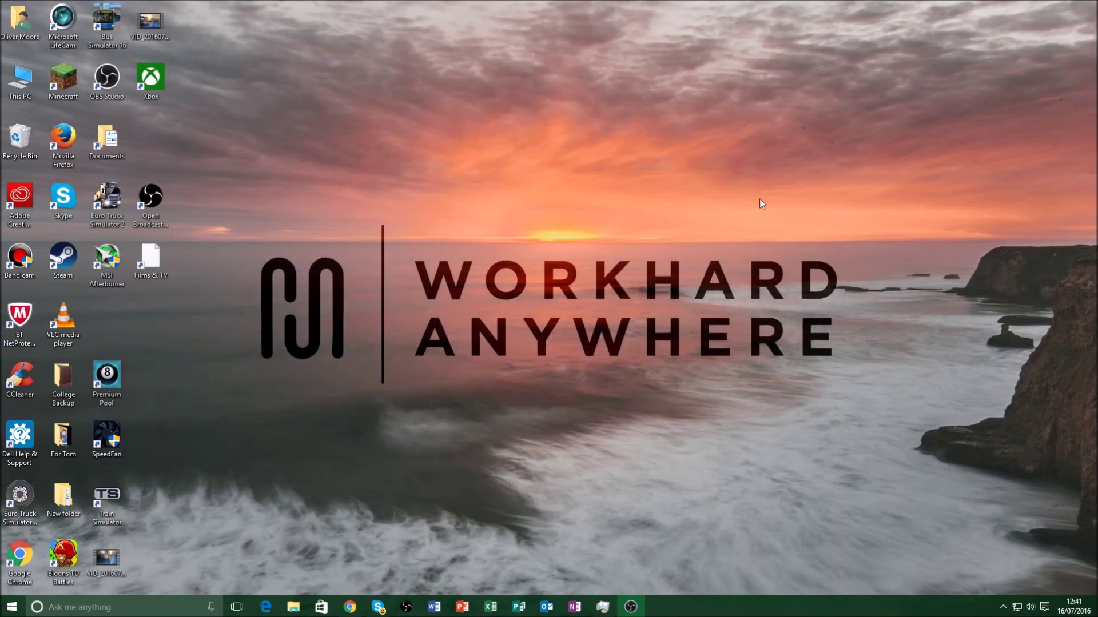
pyautogui.rightClick(760, 201)
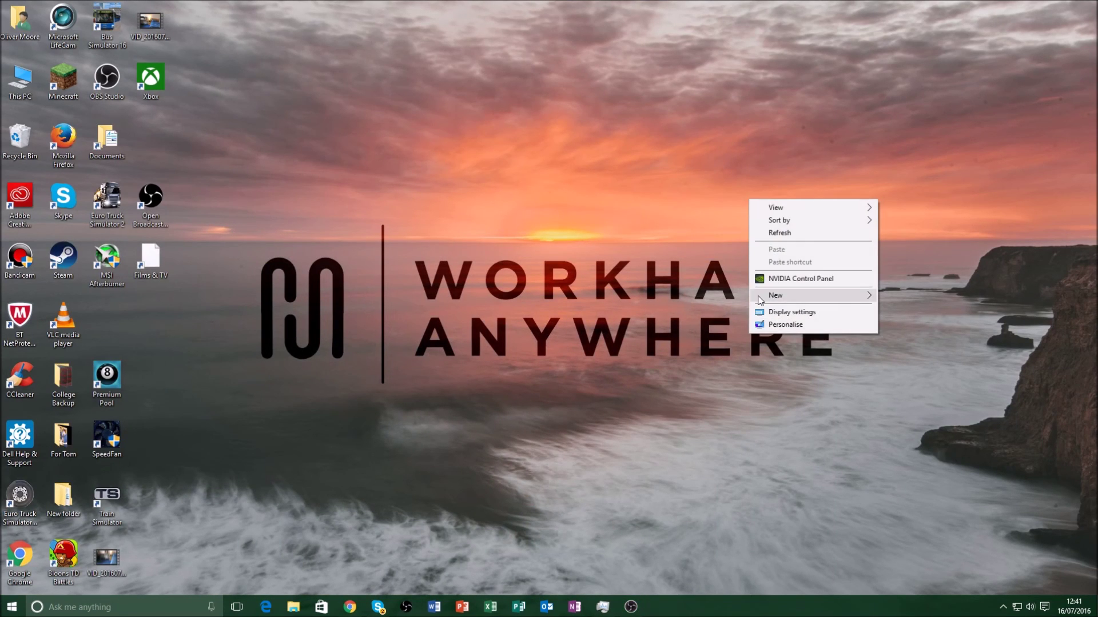